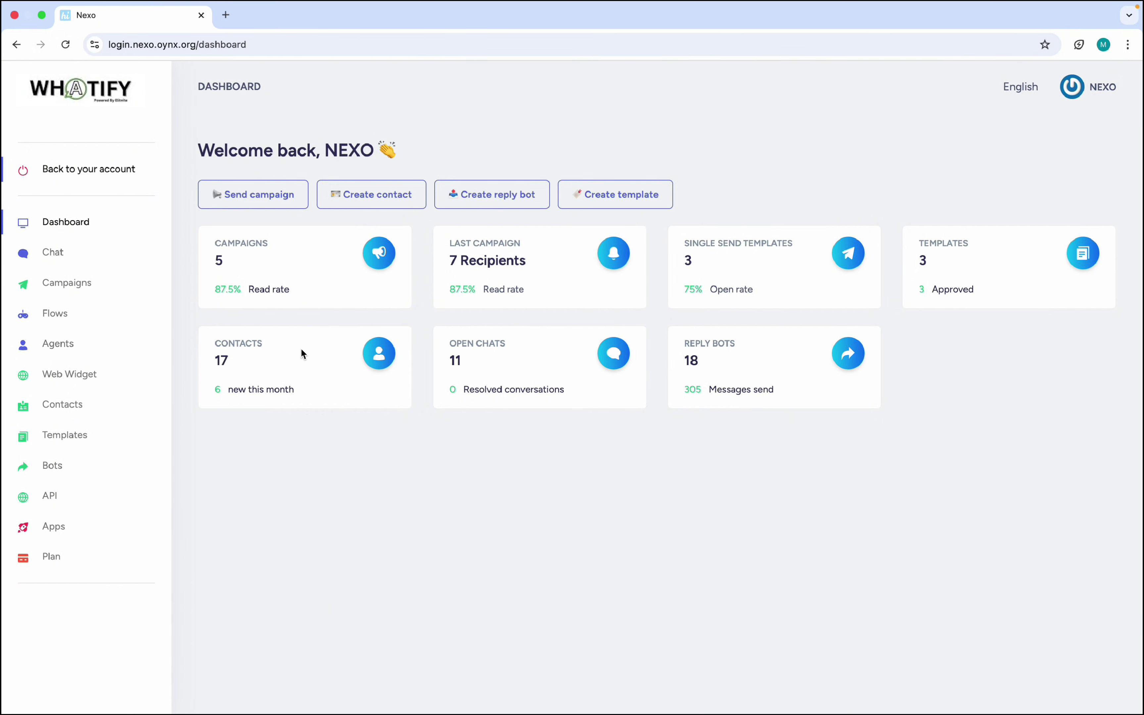
# - Create a new flow named "location"
pyautogui.click(65, 320)
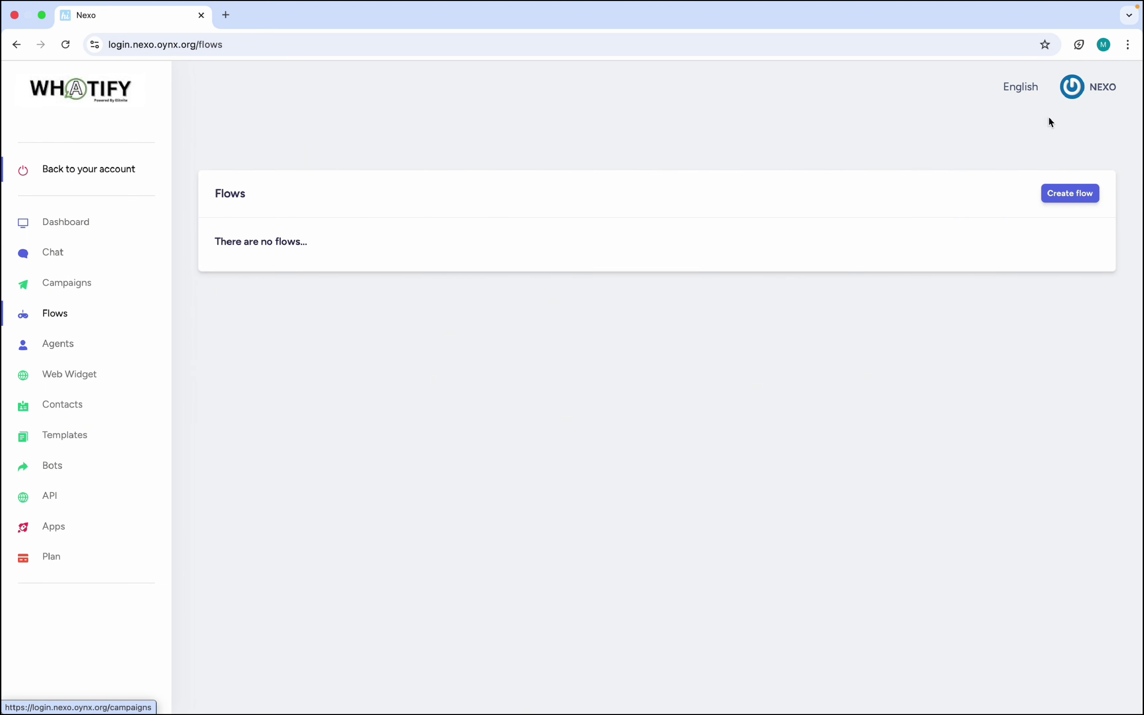
pyautogui.click(1082, 194)
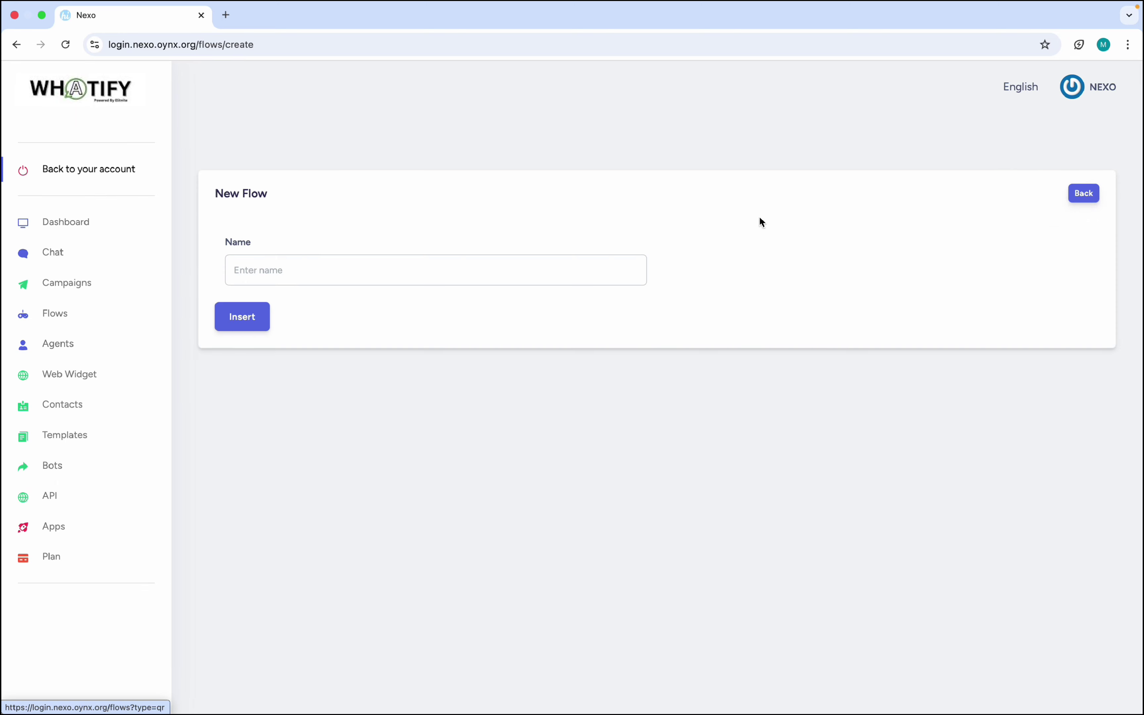
pyautogui.click(355, 266)
pyautogui.click(522, 354)
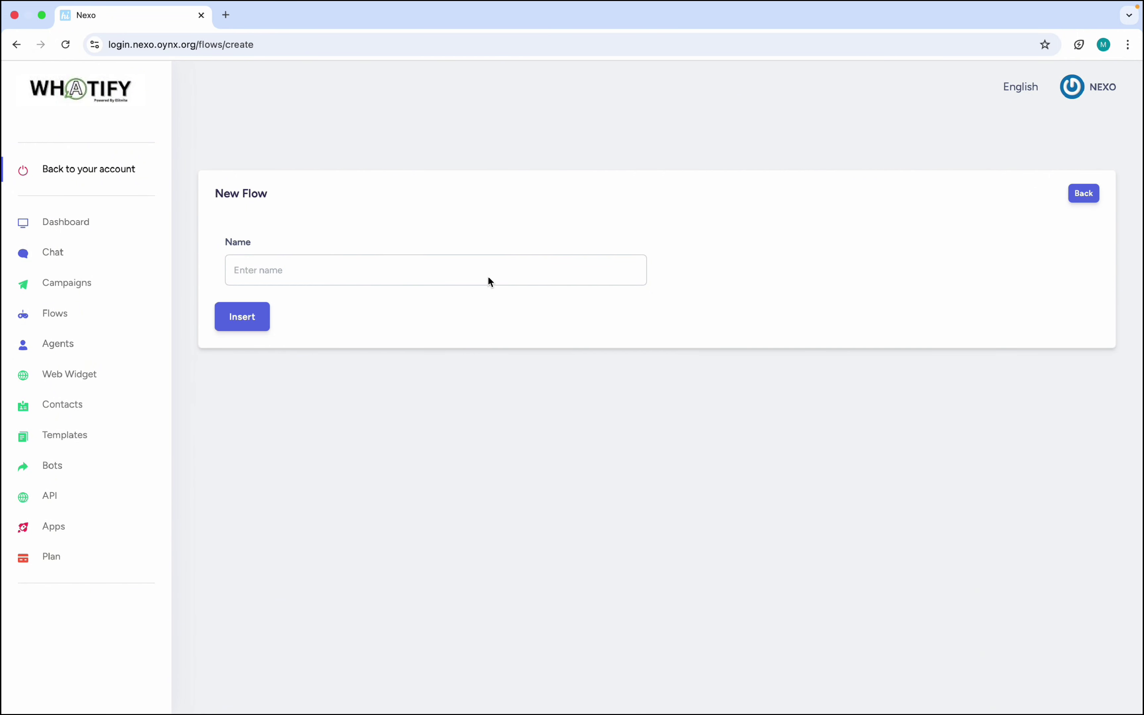
pyautogui.click(475, 276)
pyautogui.write('location')
pyautogui.click(257, 325)
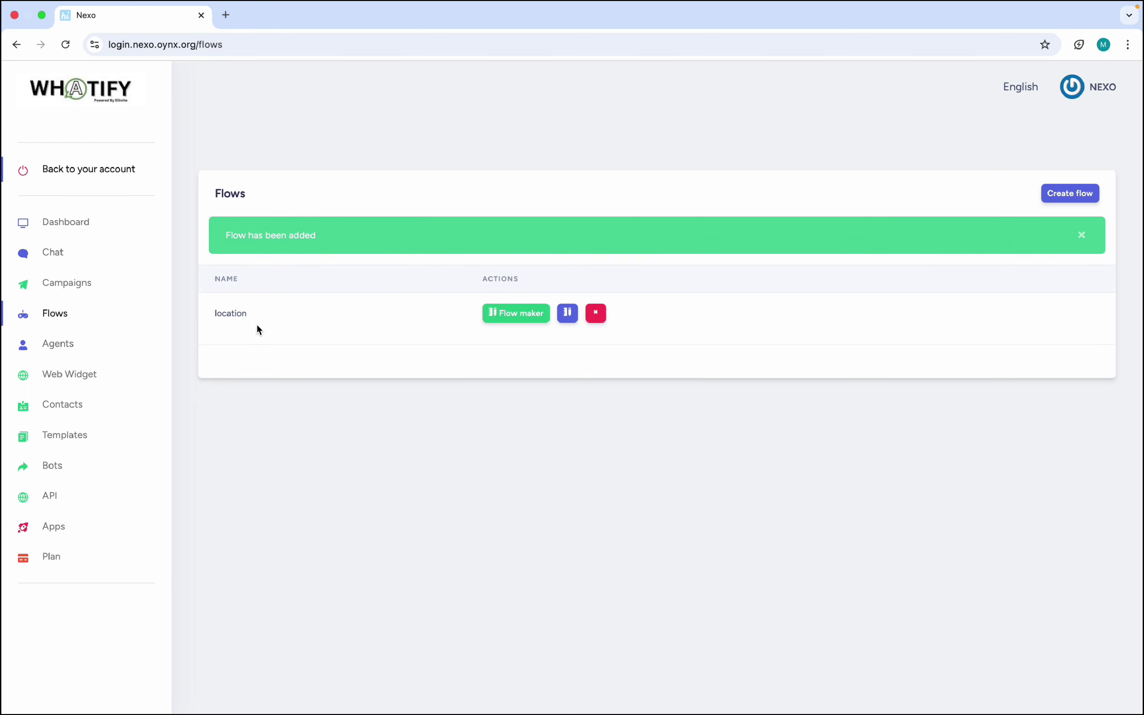
# - Open the location flow in the flow maker and set the Start node's trigger text to "location"
pyautogui.click(508, 313)
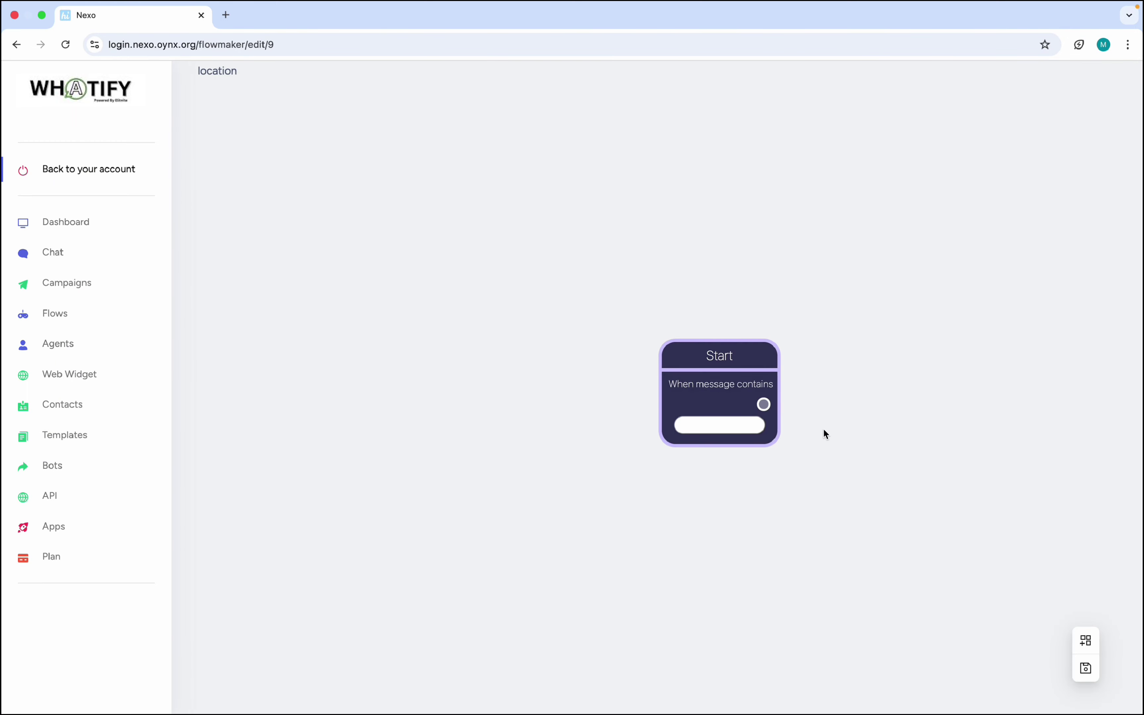
pyautogui.moveTo(830, 472); pyautogui.dragTo(799, 478)
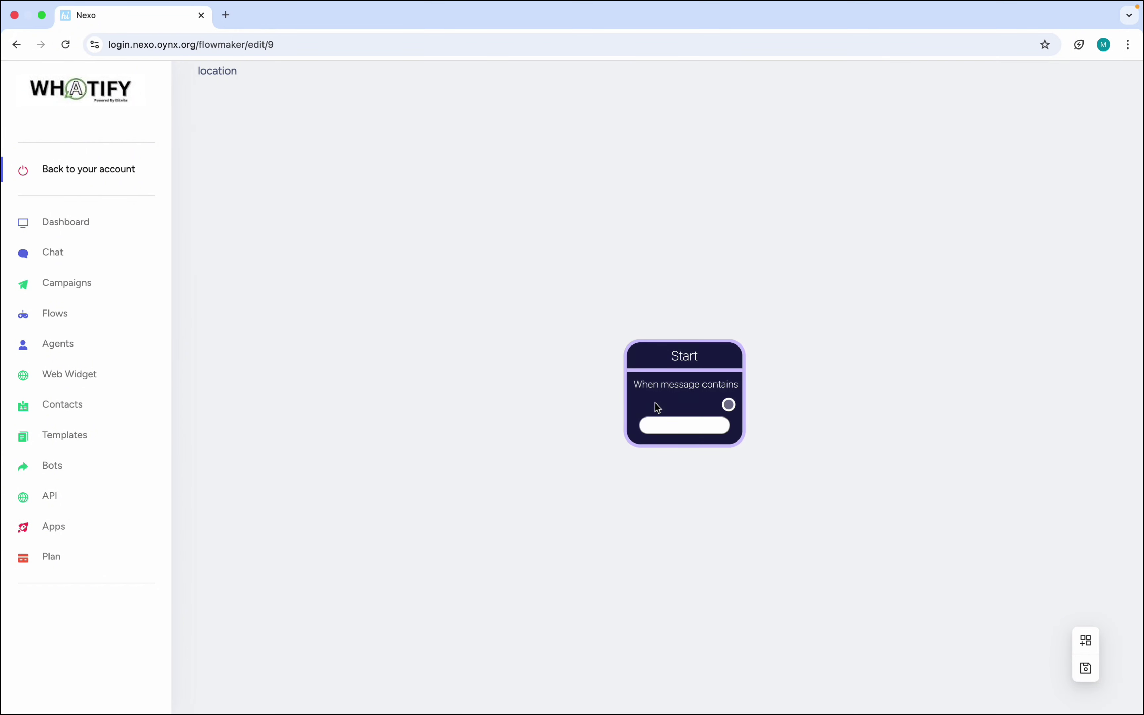
pyautogui.click(686, 430)
pyautogui.write('location')
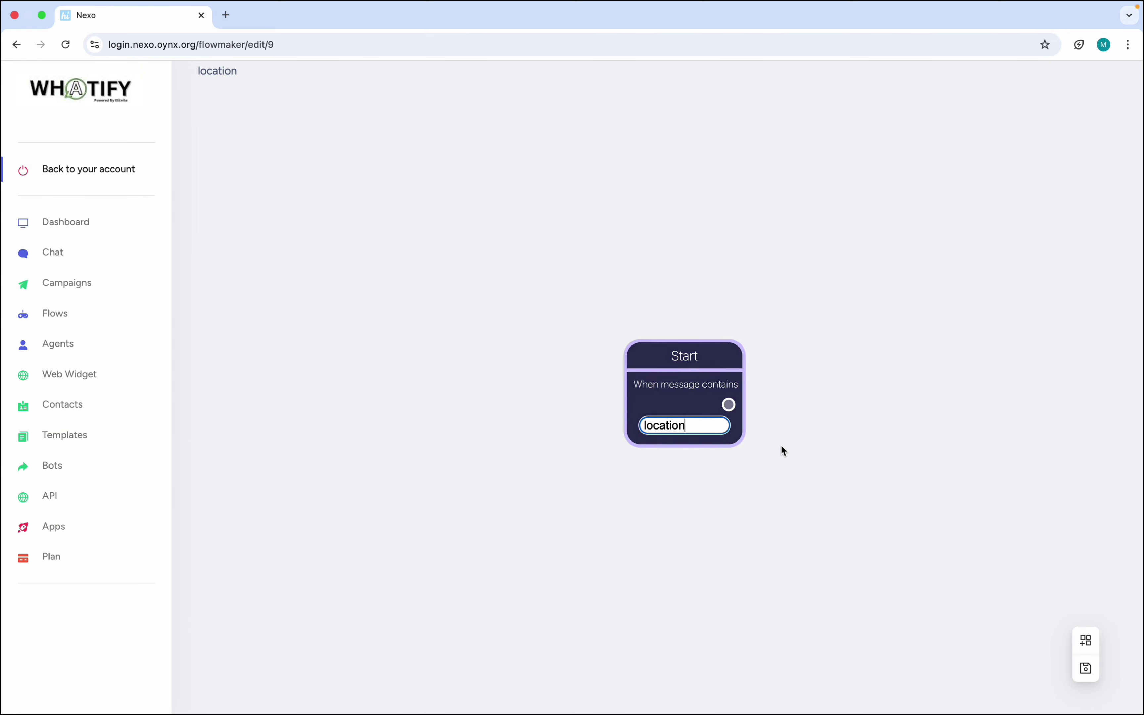
pyautogui.click(714, 458)
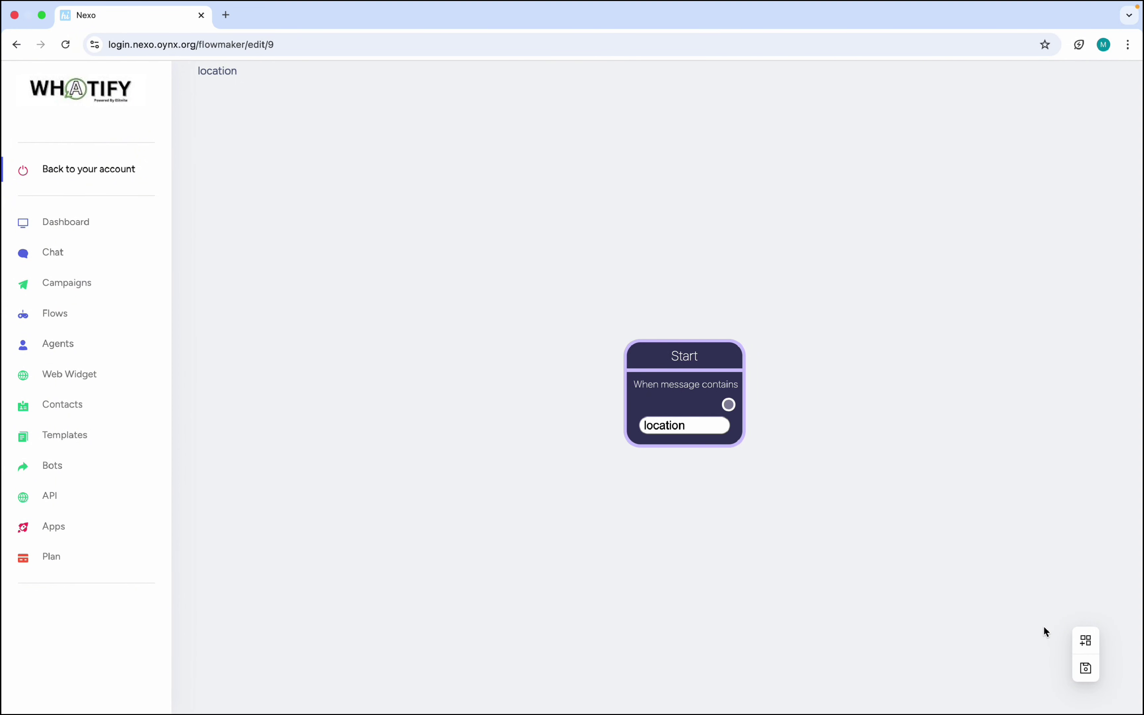
# - Add a Button Message node to the flow and place it just to the right of the Start node
pyautogui.click(1086, 642)
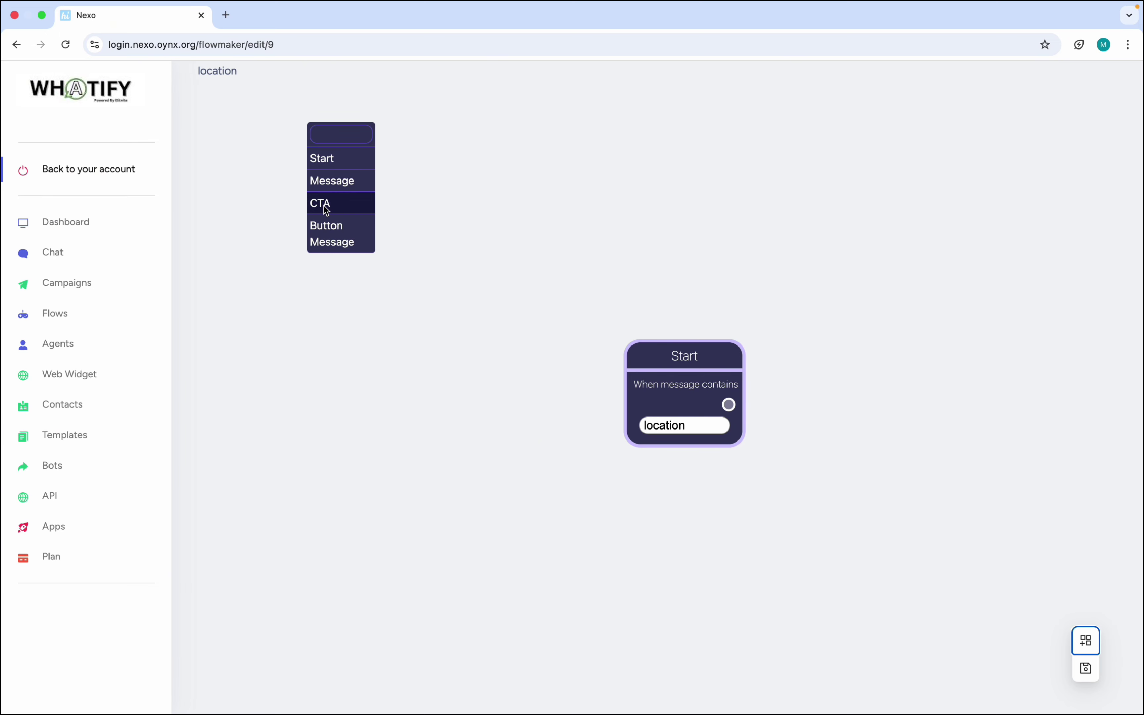
pyautogui.click(334, 244)
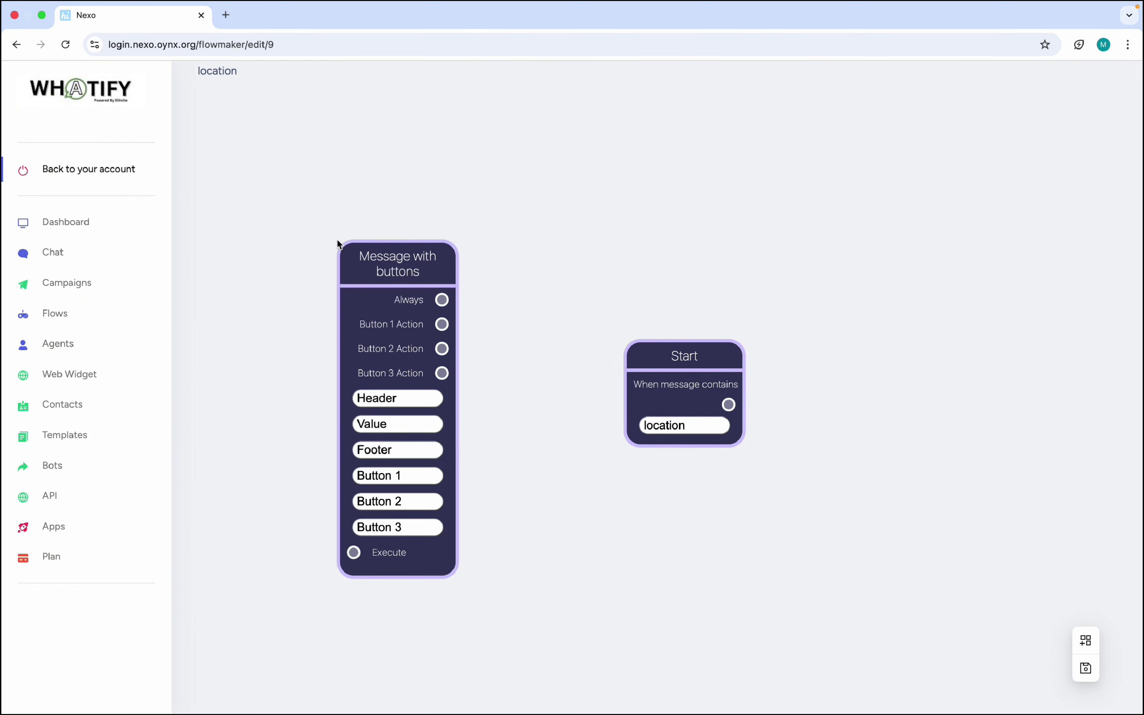
pyautogui.click(399, 261)
pyautogui.moveTo(399, 260); pyautogui.dragTo(825, 239)
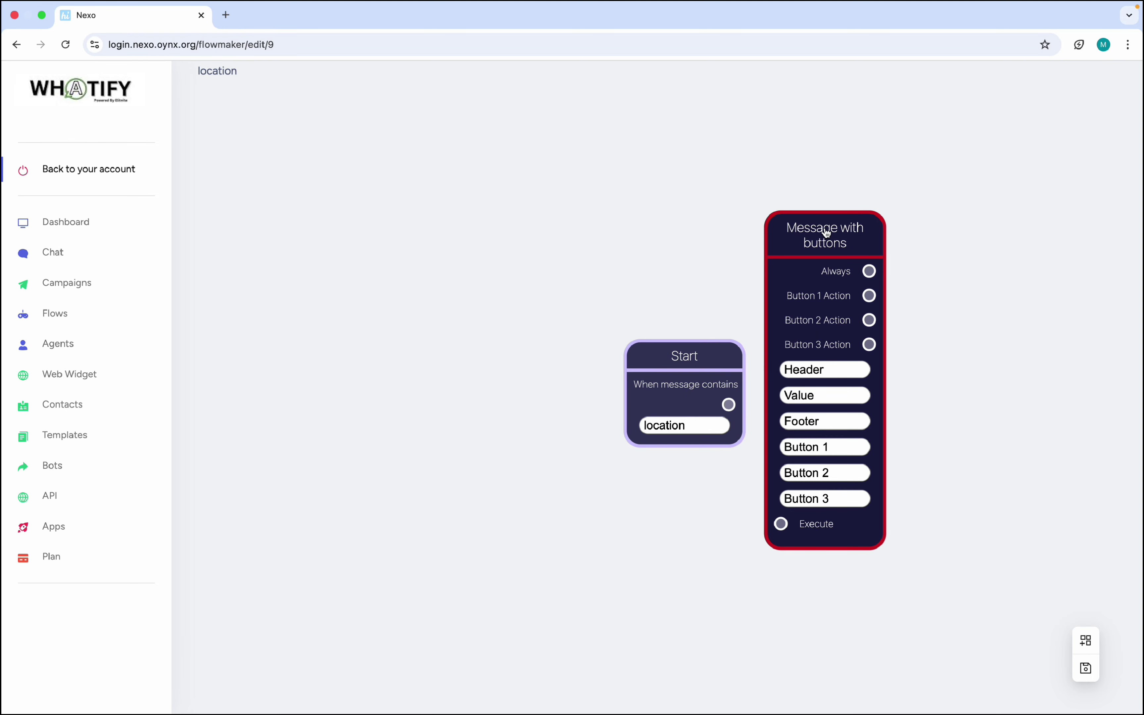
# - Replace the button message's header with "yes we've got 2 locations"
pyautogui.doubleClick(805, 371)
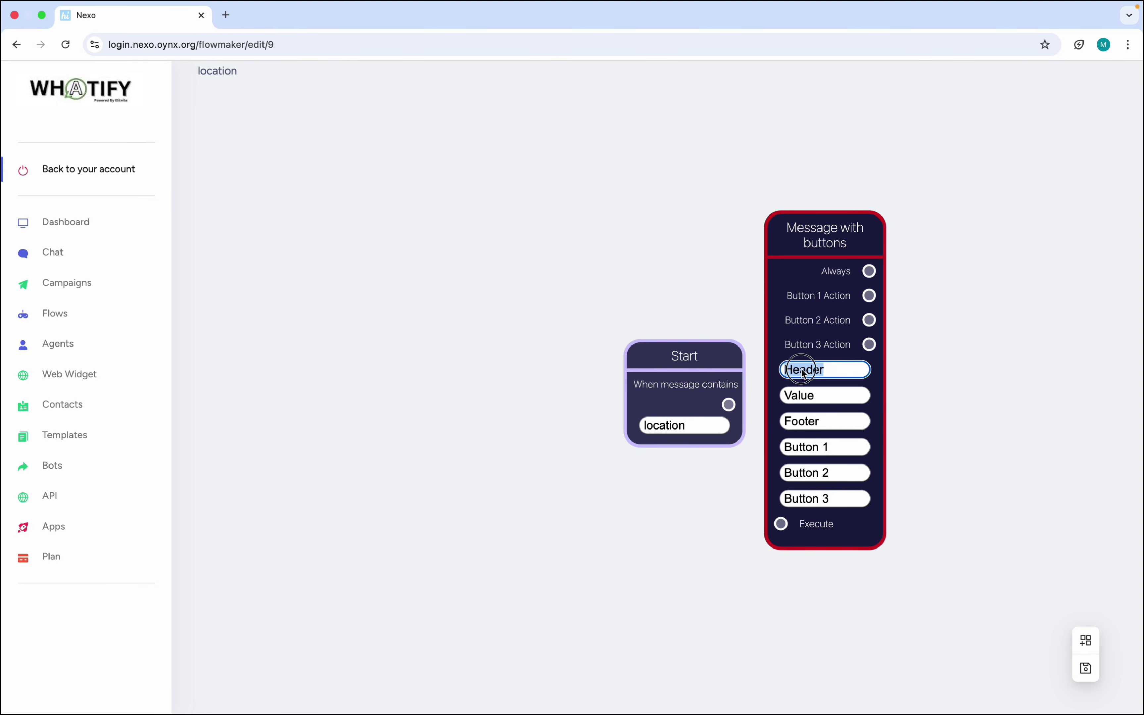
pyautogui.press('BackSpace')
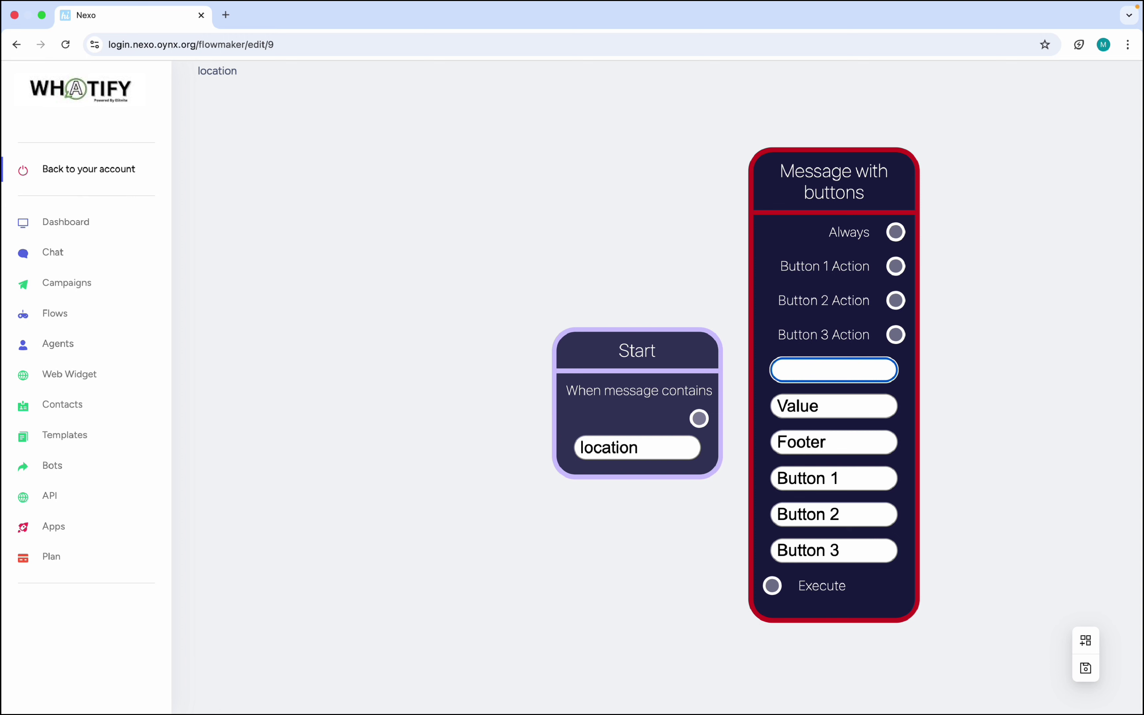
pyautogui.write("yes we've got 2 lo")
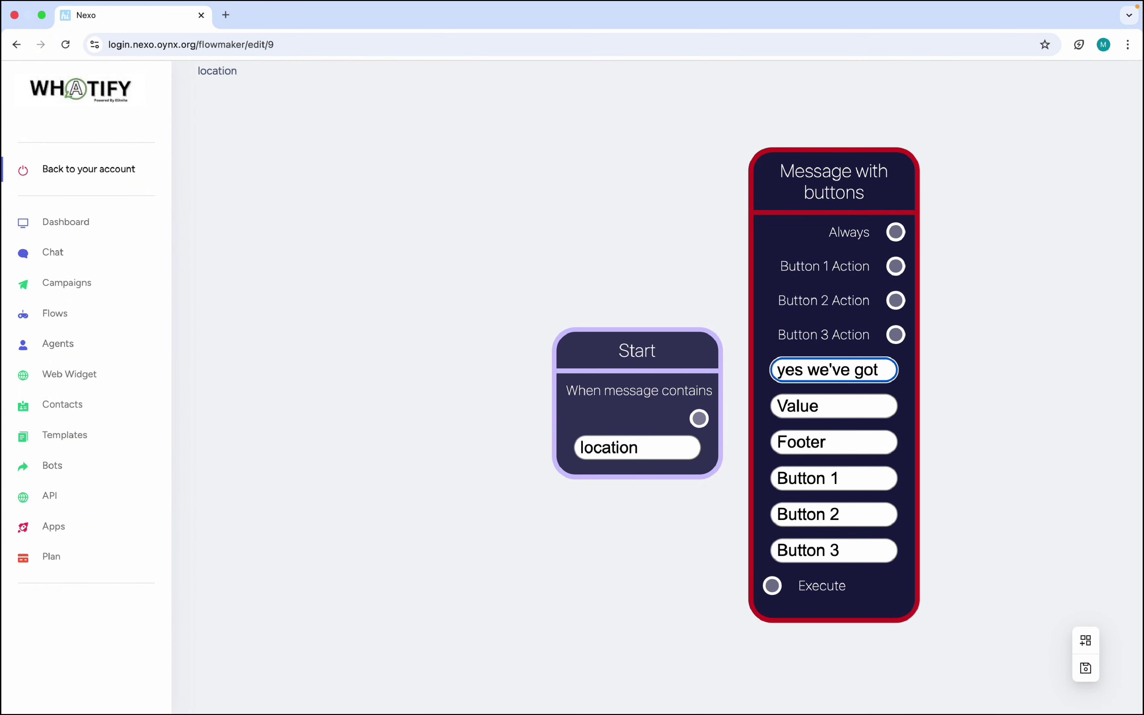
pyautogui.write('cations')
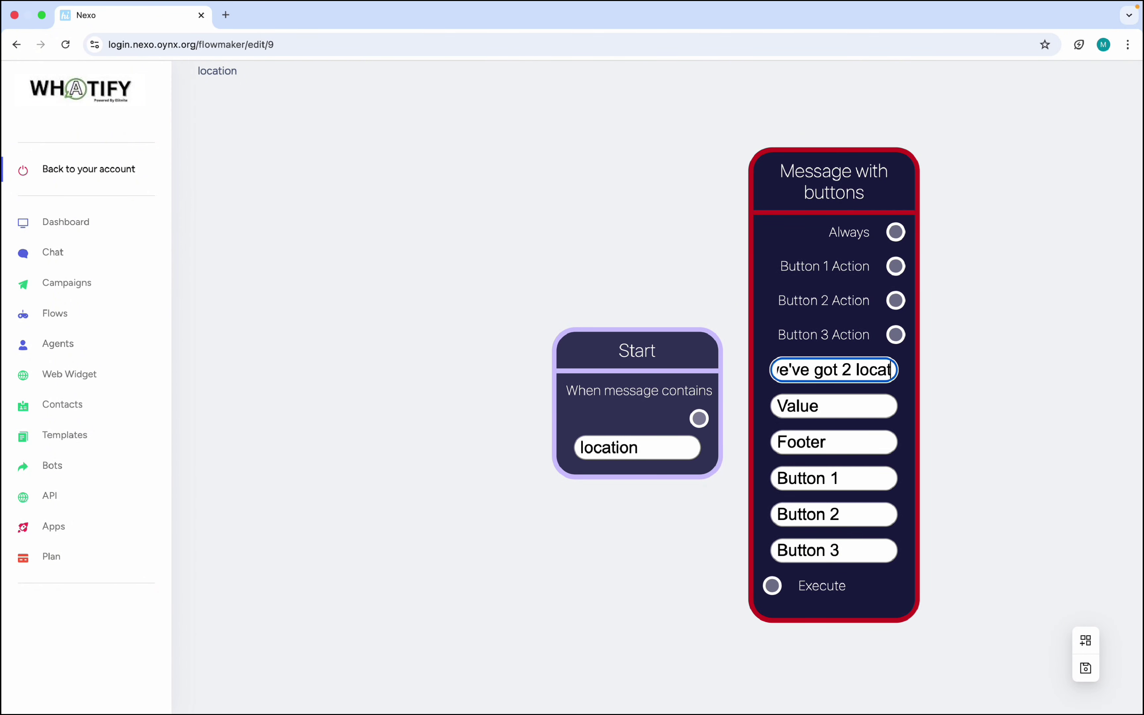
# - Replace the button message's body value with "please select desired location"
pyautogui.click(827, 409)
pyautogui.doubleClick(824, 408)
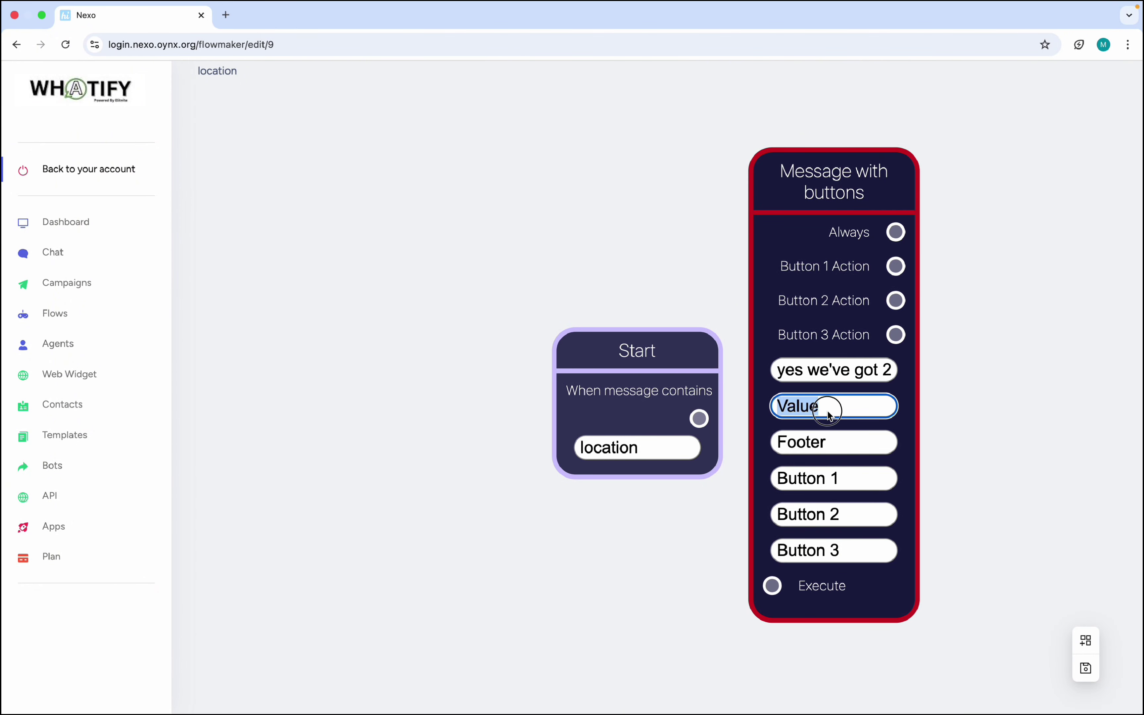
pyautogui.scroll(2, 805, 407)
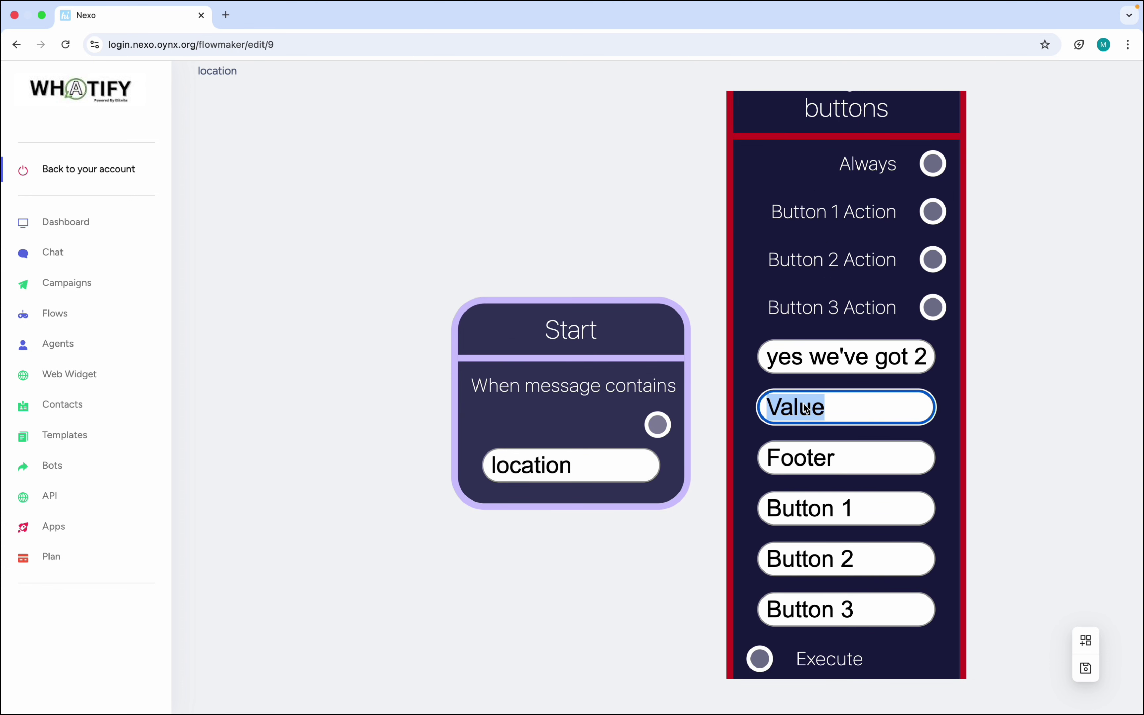
pyautogui.press('BackSpace')
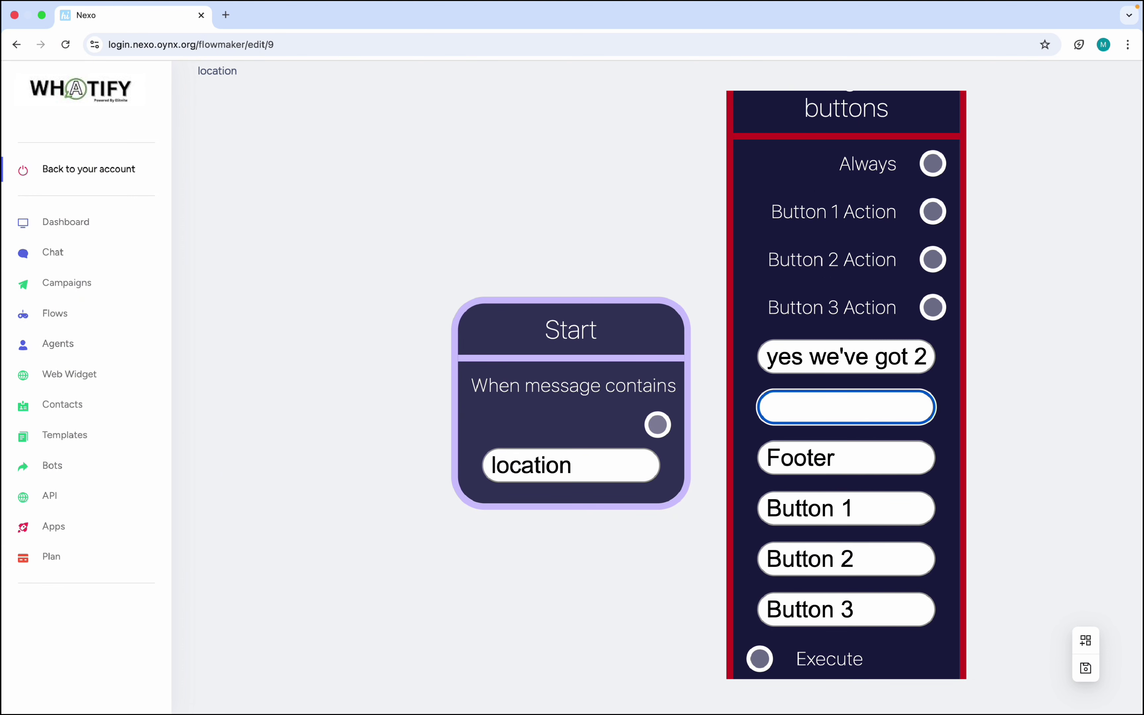
pyautogui.write('please s')
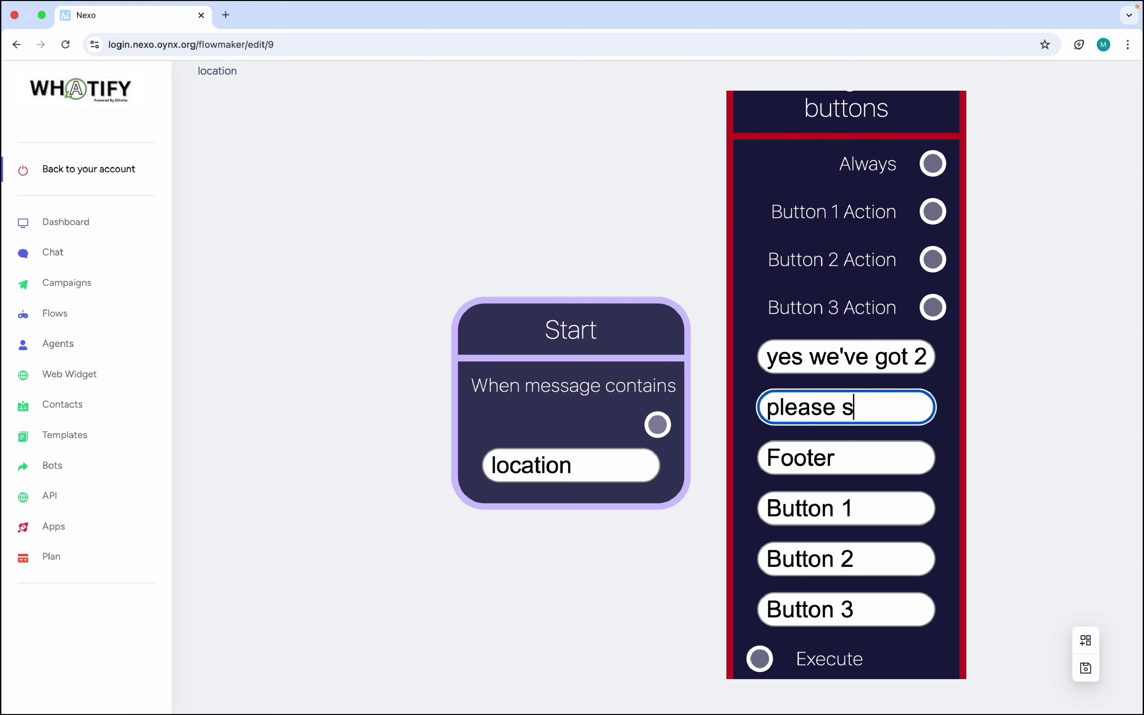
pyautogui.write('elect desi')
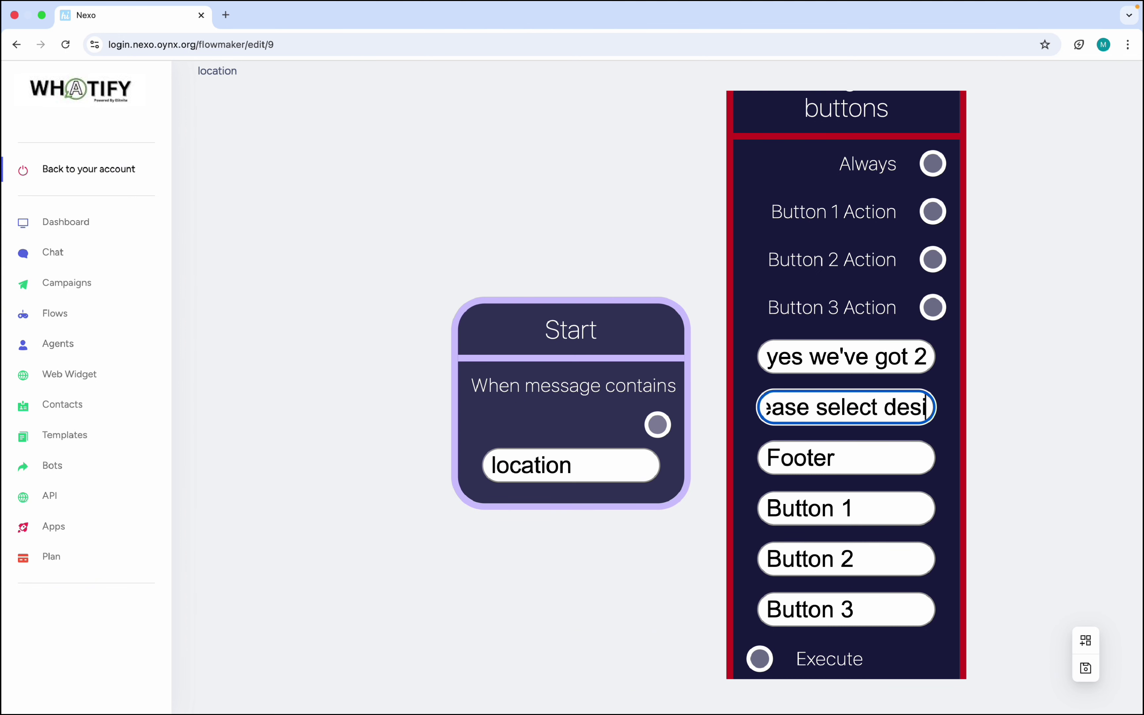
pyautogui.write('res')
pyautogui.press('BackSpace')
pyautogui.write('d')
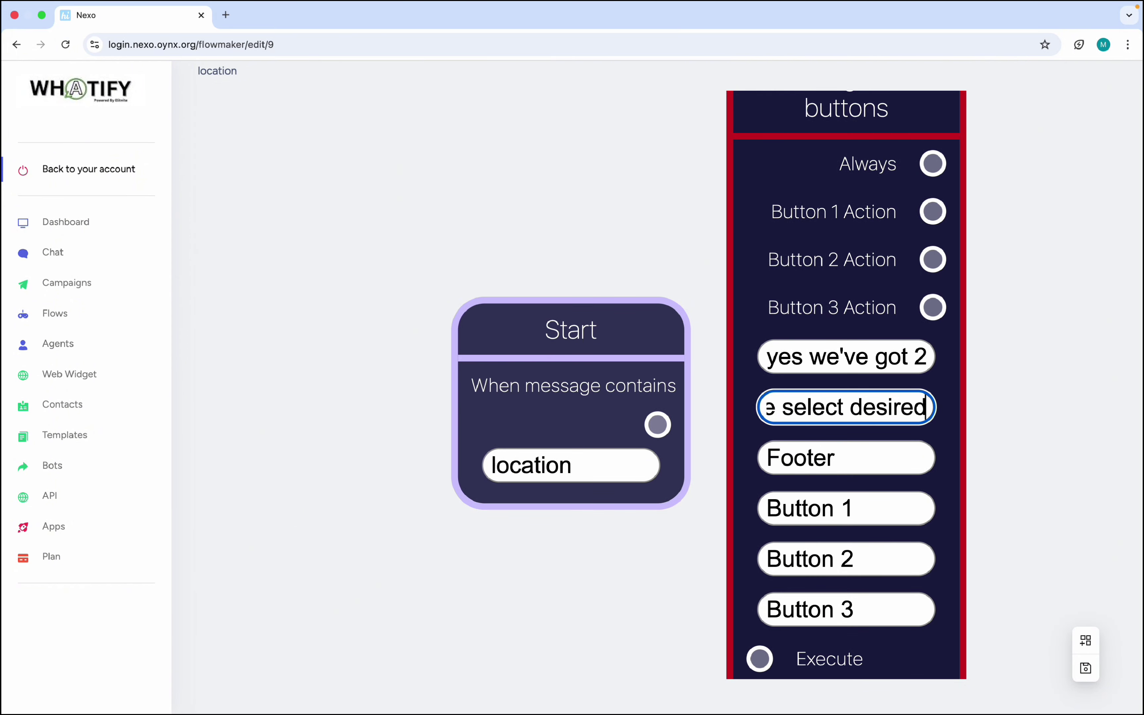
pyautogui.write(' locati')
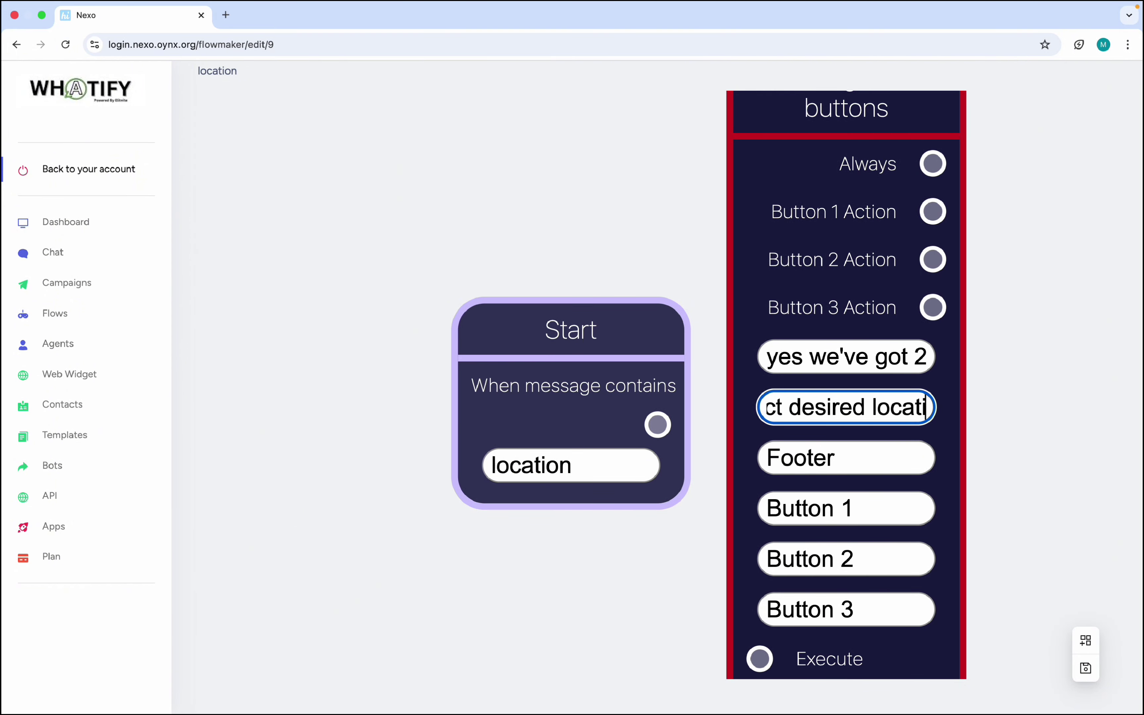
pyautogui.write('on')
# - Clear the placeholder text from the button message's footer
pyautogui.scroll(-5, 1023, 336)
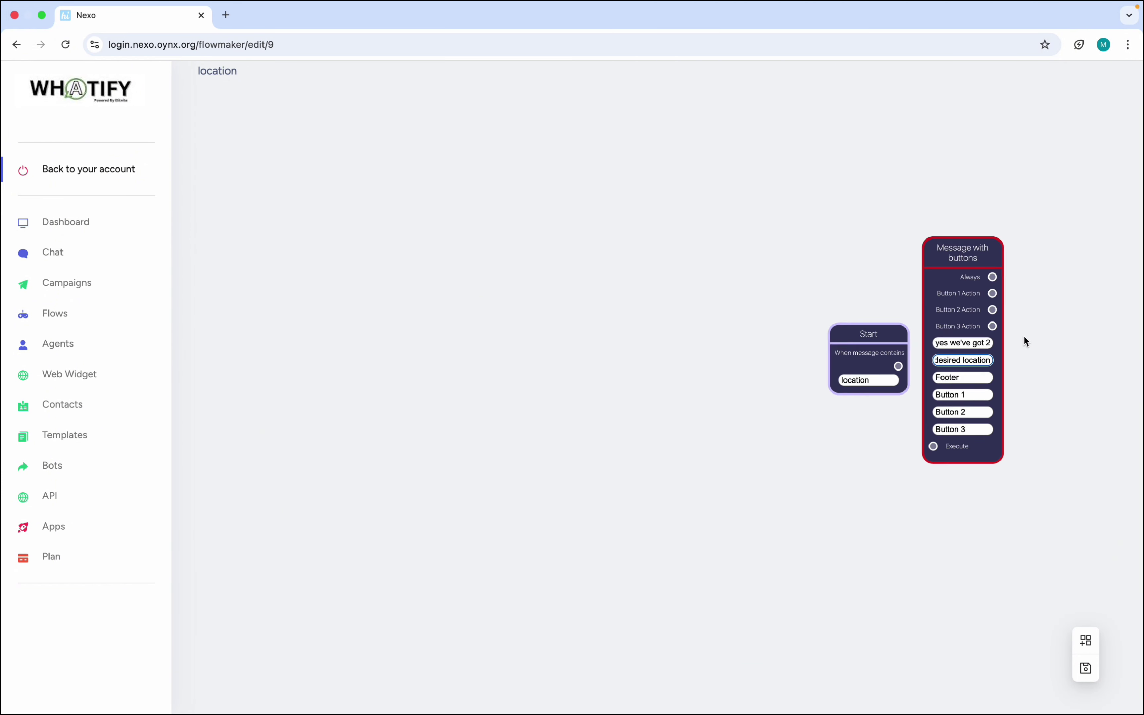
pyautogui.scroll(5, 1023, 335)
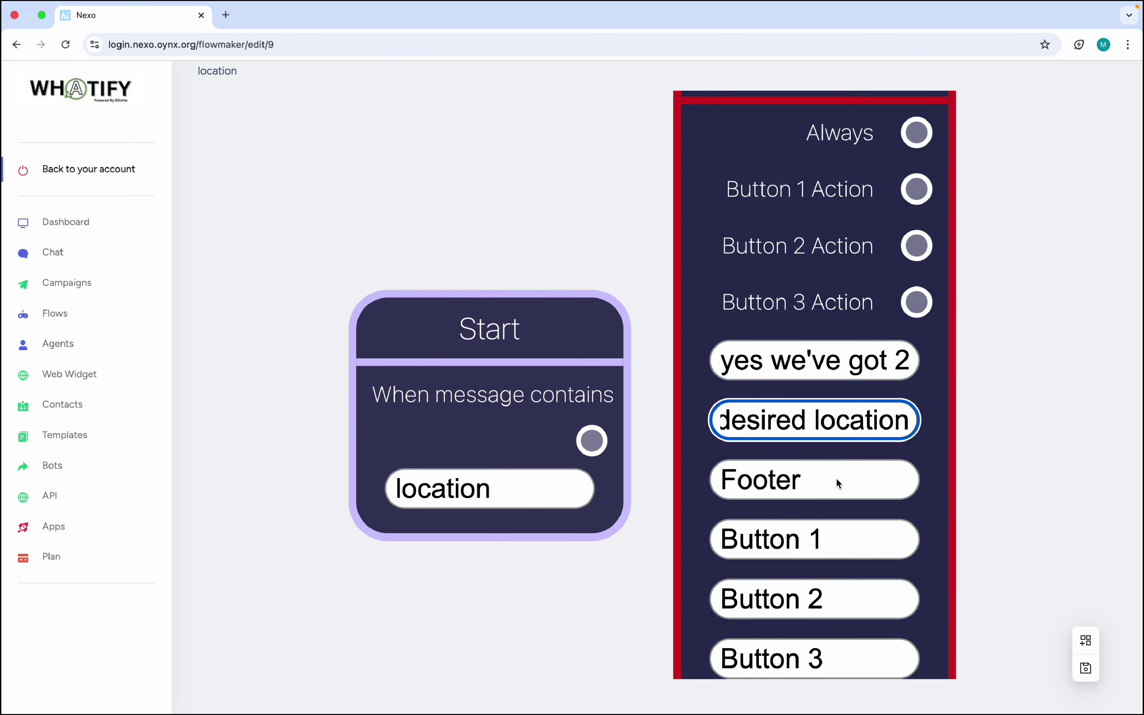
pyautogui.click(828, 476)
pyautogui.press('BackSpace')
pyautogui.press('BackSpace')
pyautogui.press('BackSpace')
pyautogui.press('BackSpace')
pyautogui.press('BackSpace')
pyautogui.press('BackSpace')
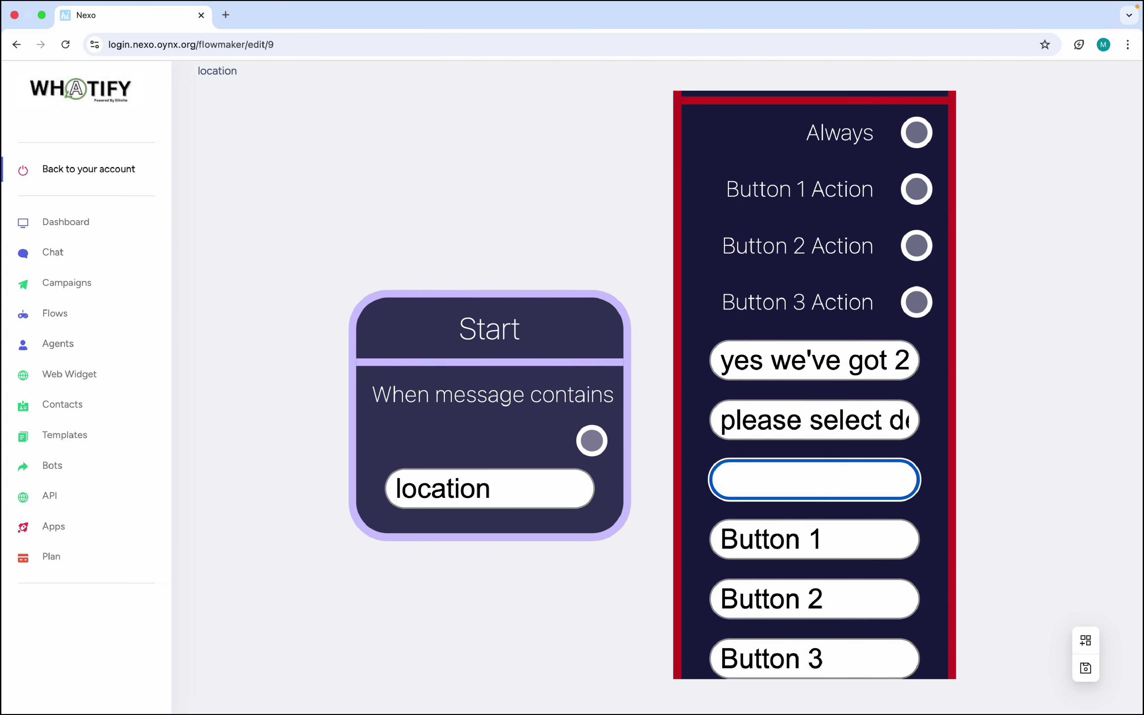
# - Dismiss the low battery notification and label the message's first button "lahore"
pyautogui.click(822, 544)
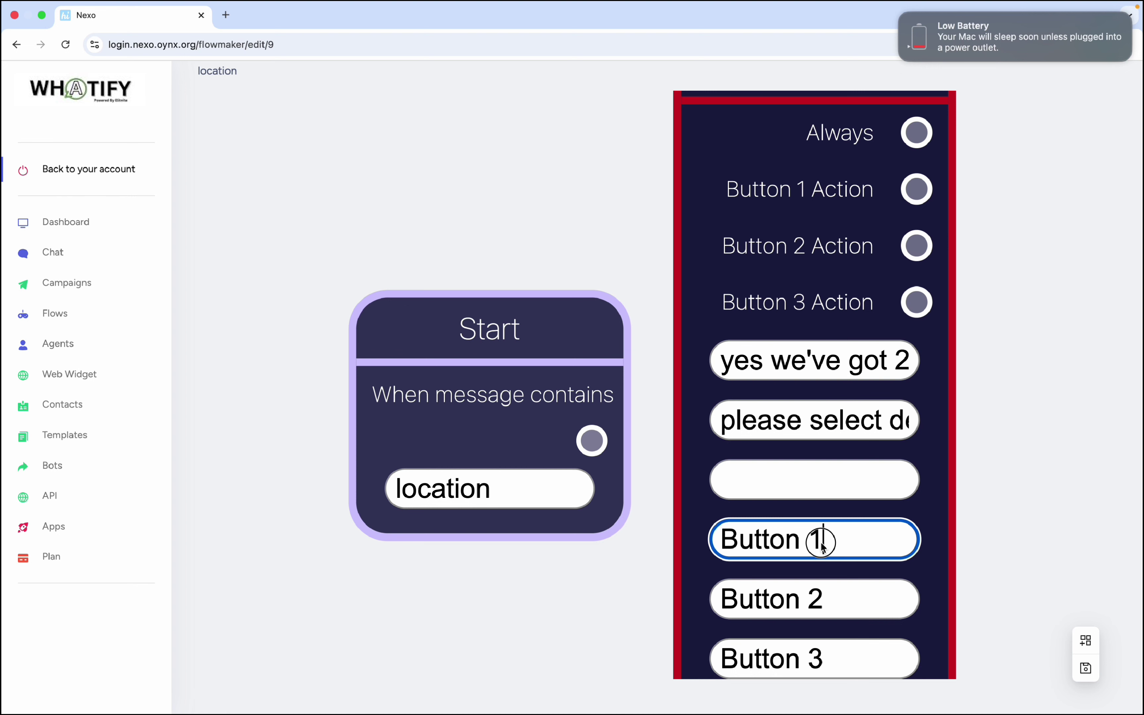
pyautogui.moveTo(822, 547); pyautogui.dragTo(718, 541)
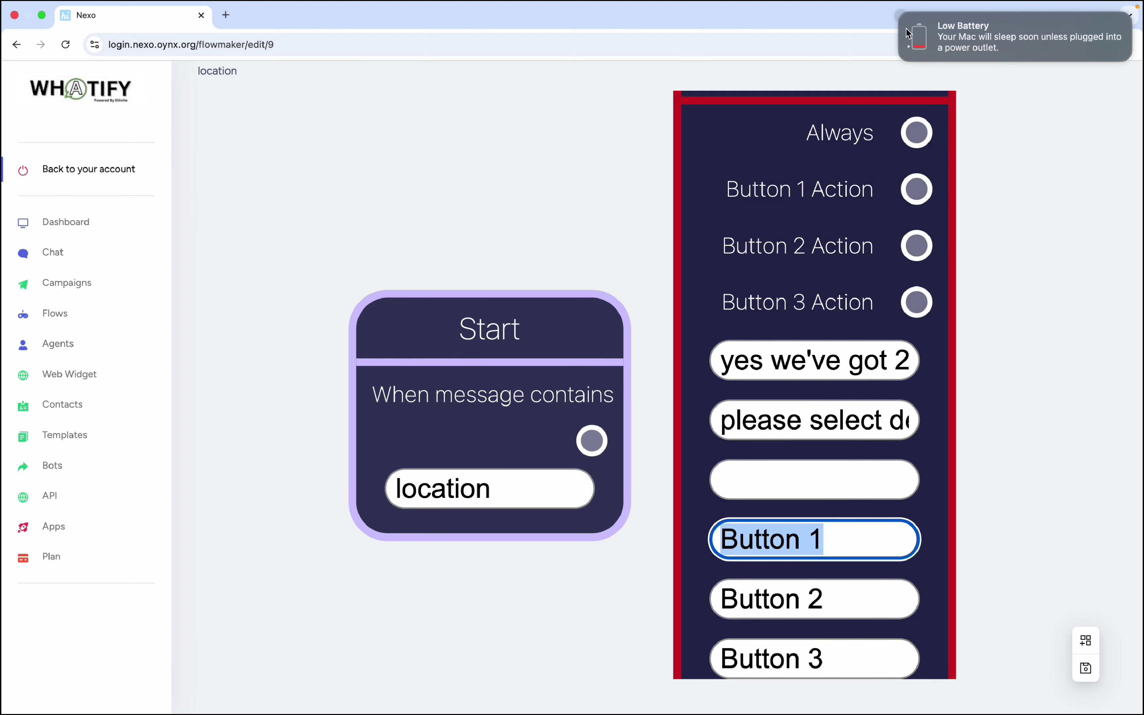
pyautogui.click(900, 20)
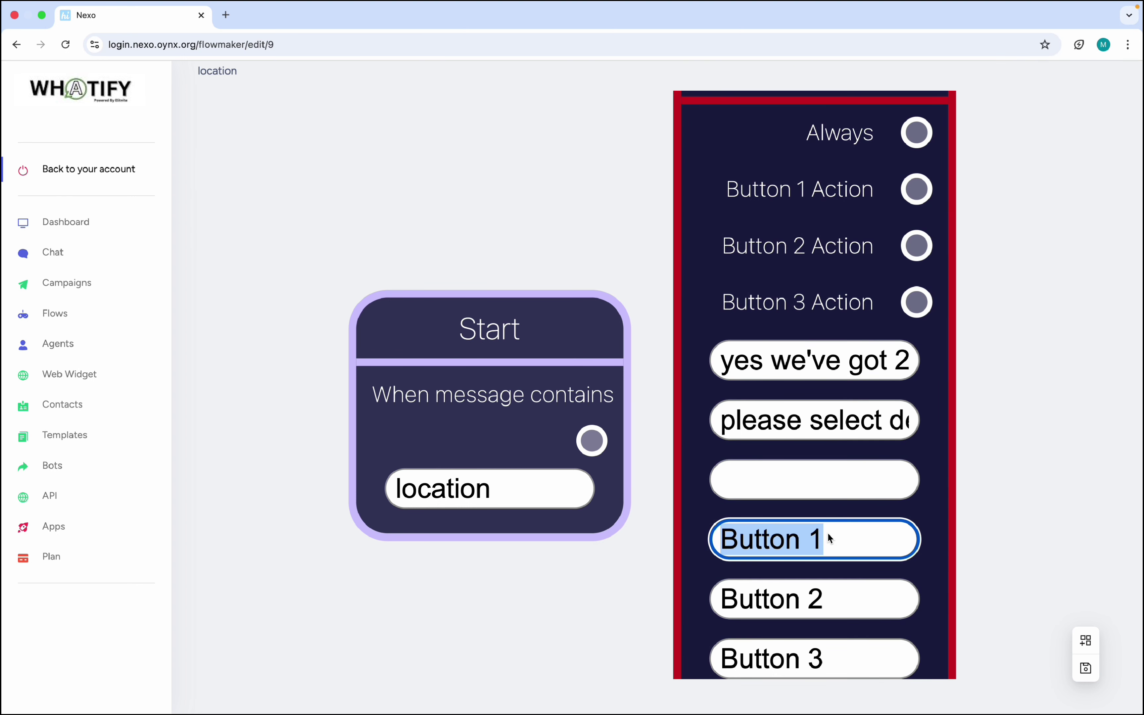
pyautogui.press('BackSpace')
pyautogui.write('laho')
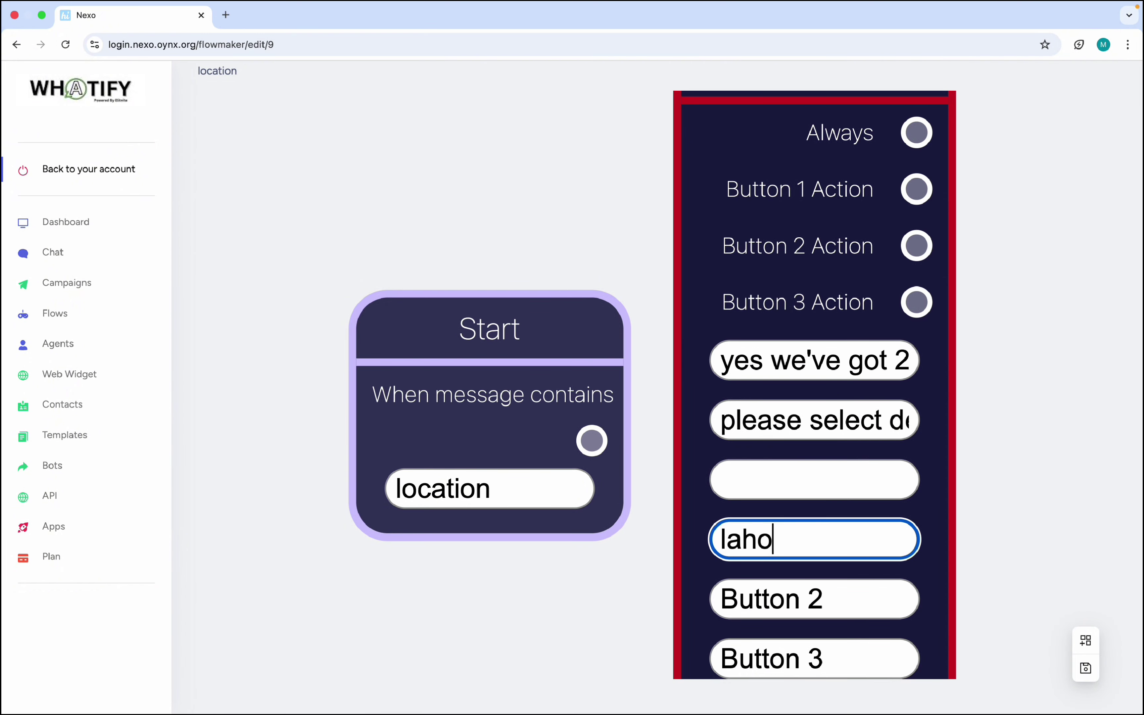
pyautogui.write('re')
# - Label the message's second button "islamabad"
pyautogui.moveTo(841, 600); pyautogui.dragTo(774, 600)
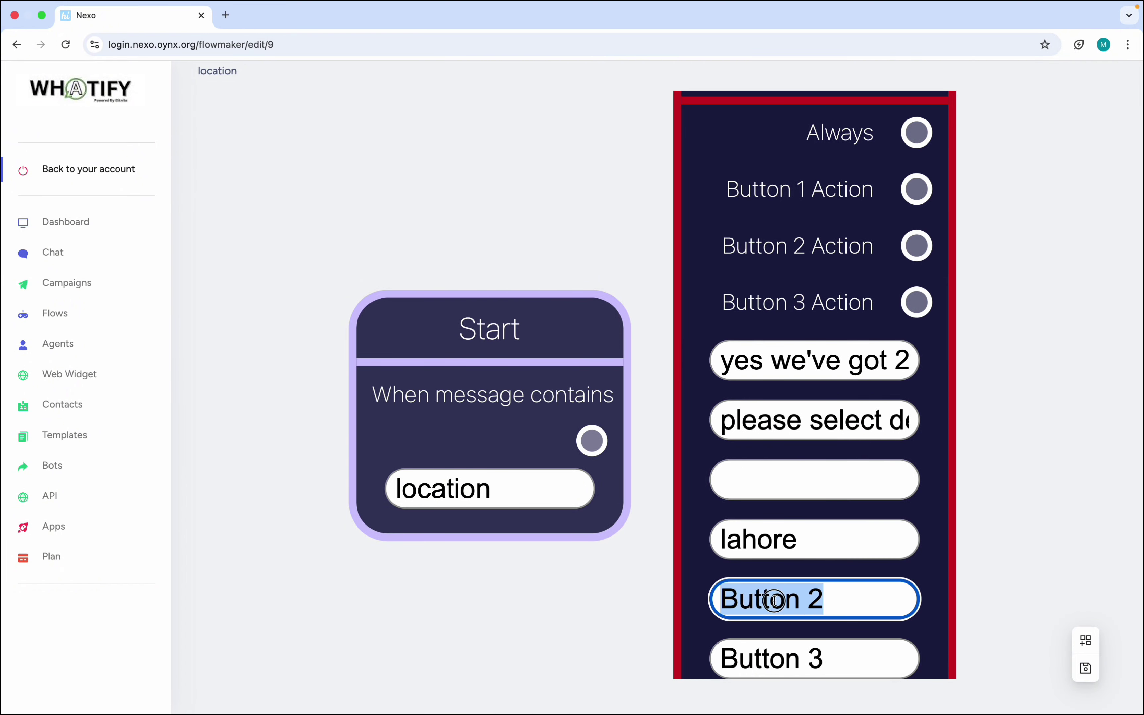
pyautogui.scroll(3, 735, 592)
pyautogui.write('is')
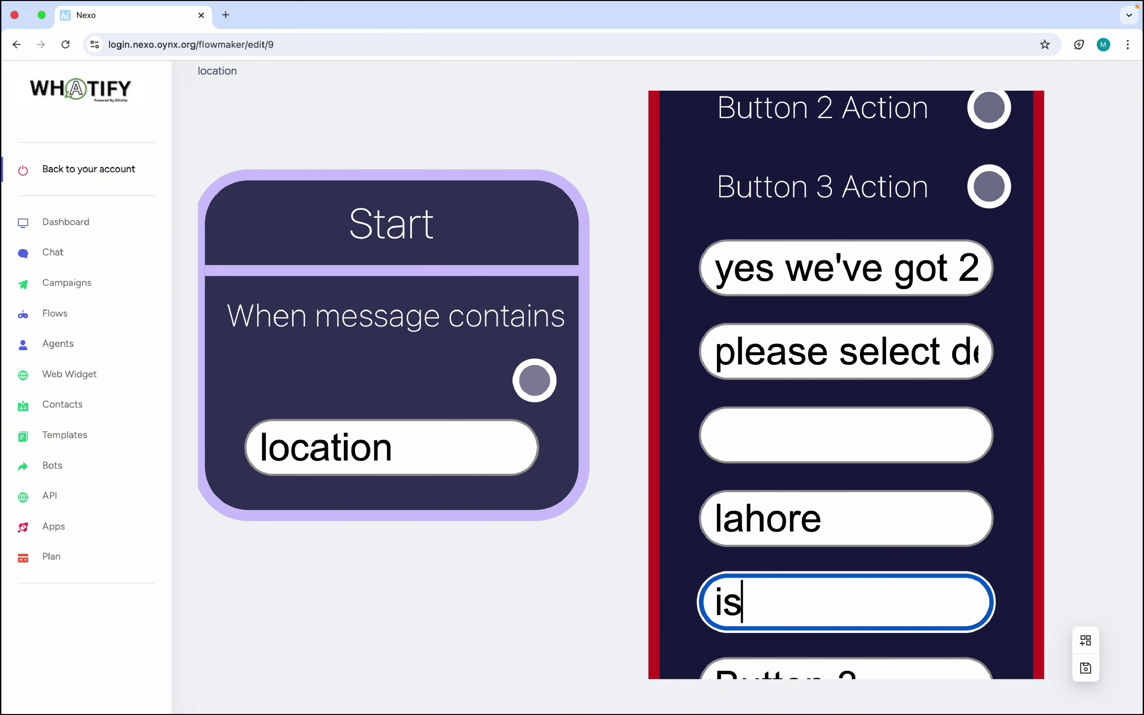
pyautogui.write('lamabad')
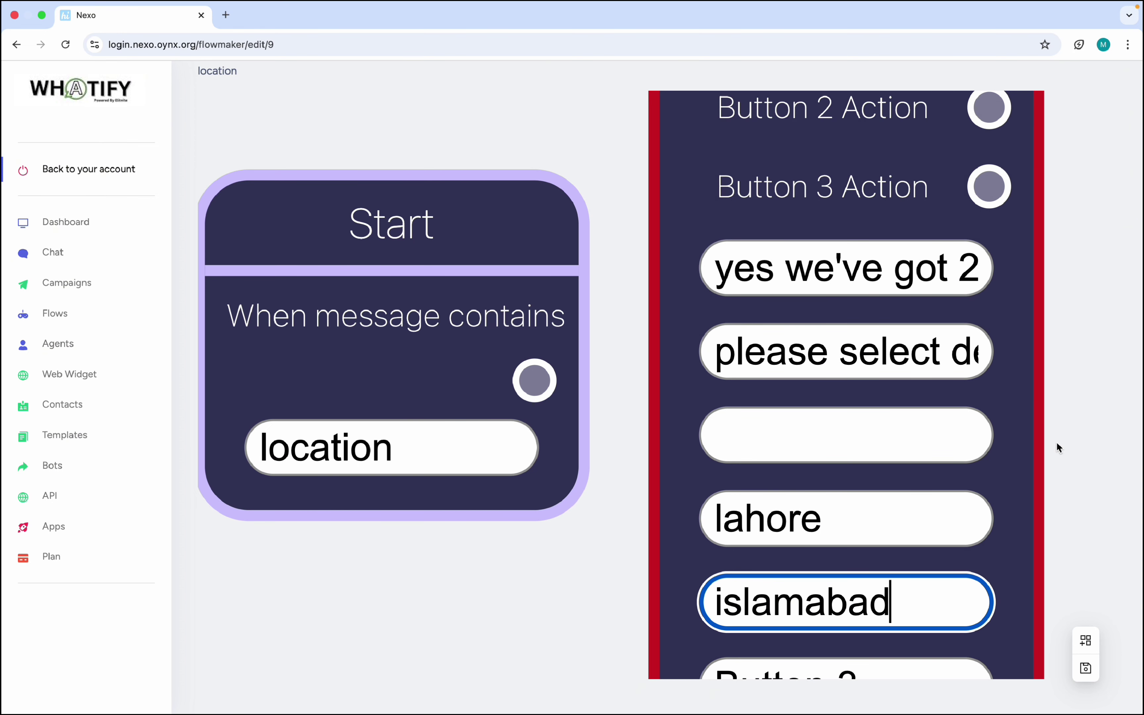
pyautogui.click(1057, 442)
# - Clear the label of the message's third button so that it is empty
pyautogui.scroll(-3, 1051, 446)
pyautogui.scroll(-3, 1048, 448)
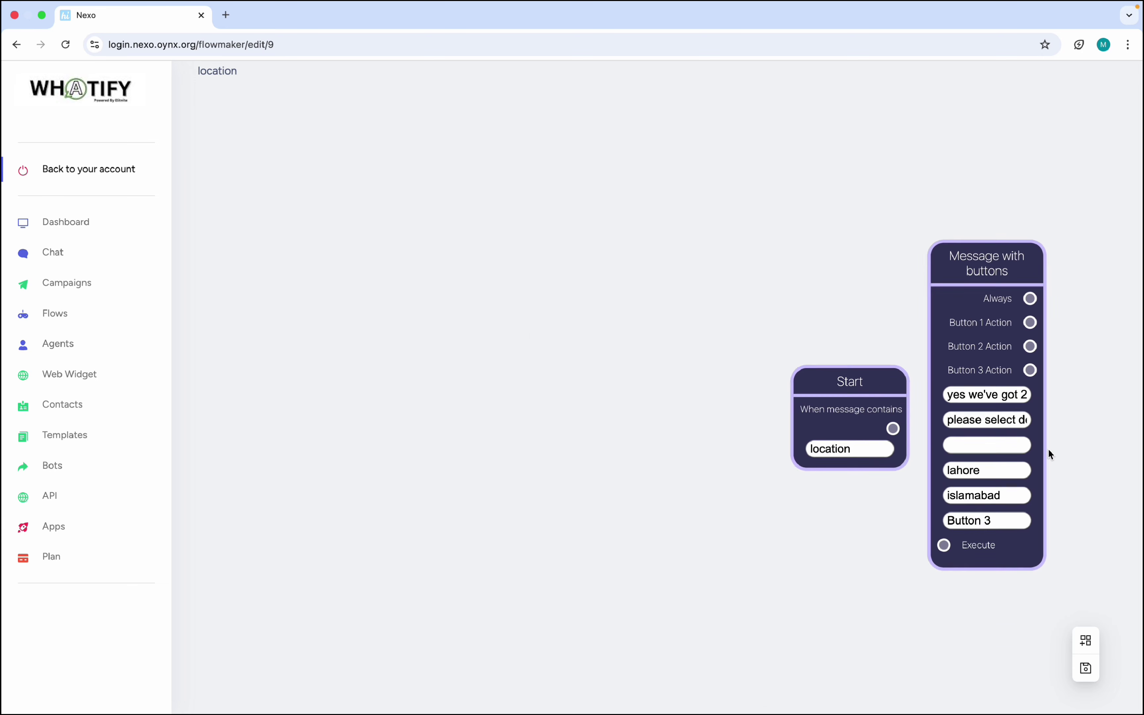
pyautogui.moveTo(1072, 452); pyautogui.dragTo(858, 445)
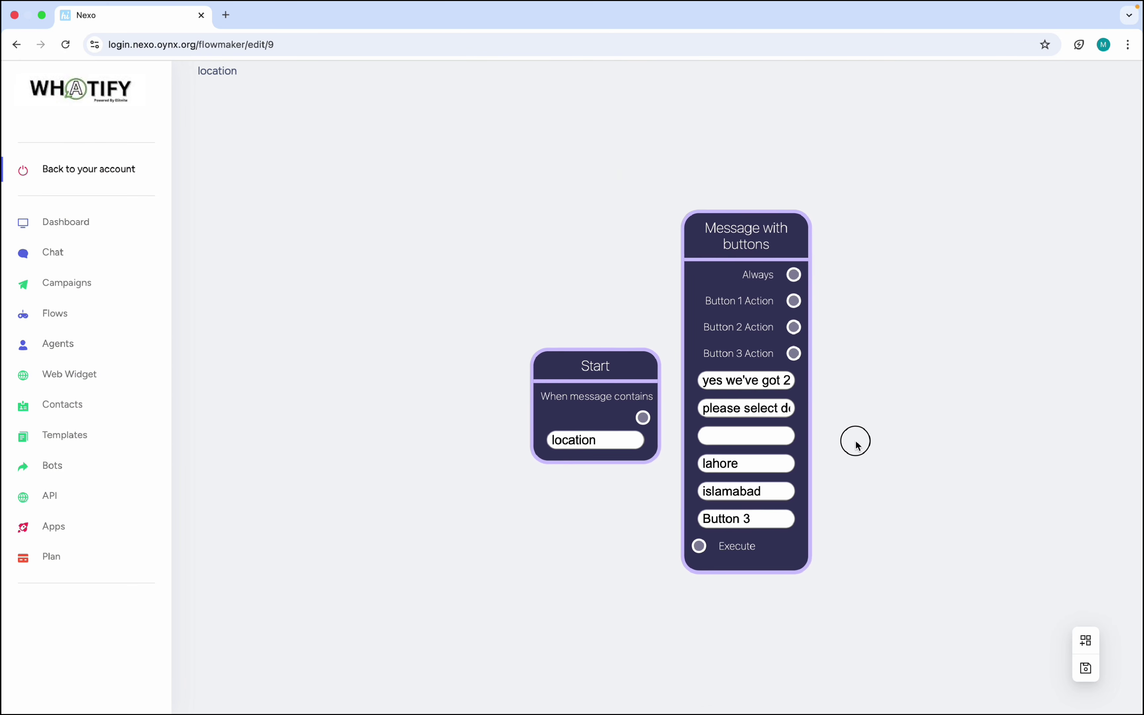
pyautogui.click(757, 519)
pyautogui.scroll(3, 757, 519)
pyautogui.press('BackSpace')
pyautogui.press('BackSpace')
pyautogui.press('BackSpace')
pyautogui.press('BackSpace')
pyautogui.press('BackSpace')
pyautogui.press('BackSpace')
pyautogui.press('BackSpace')
pyautogui.press('BackSpace')
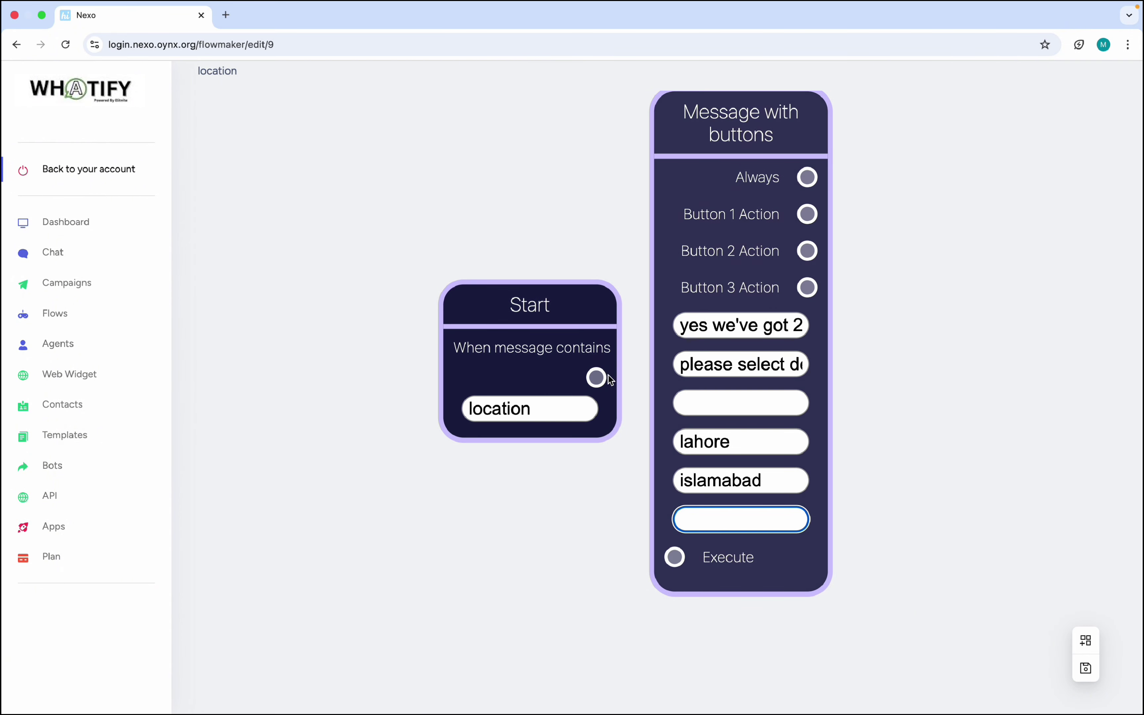
# - Connect the Start block to the button message's Execute input and add a CTA block to the right of the message
pyautogui.moveTo(597, 377); pyautogui.dragTo(675, 564)
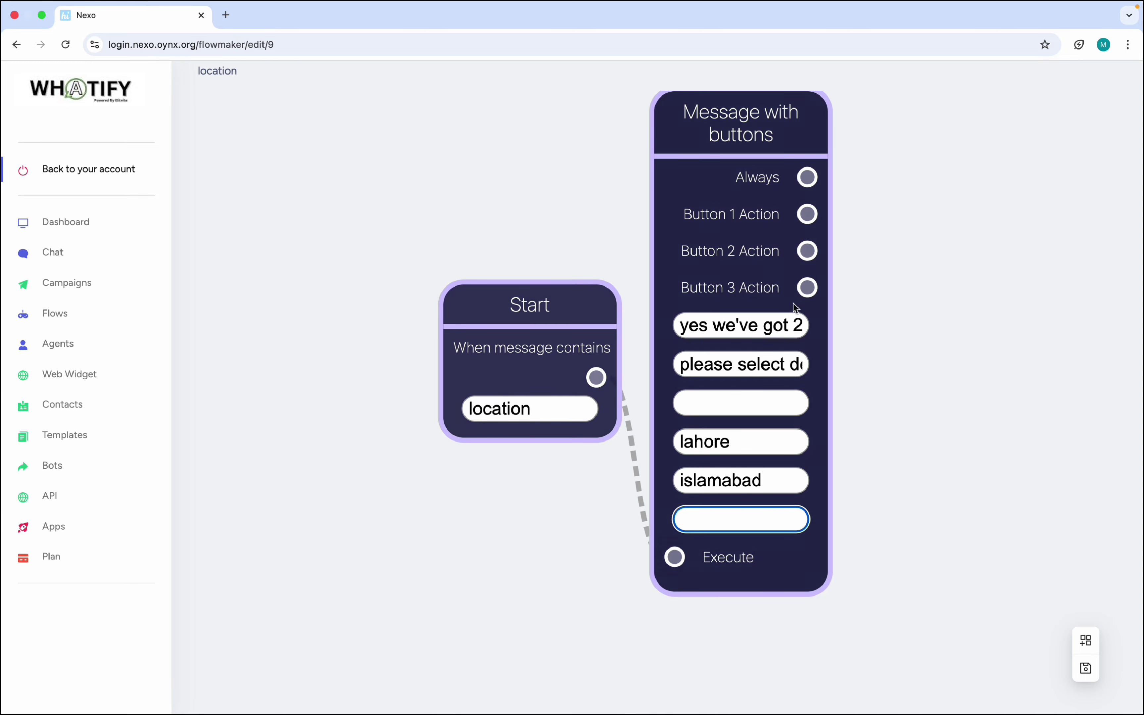
pyautogui.moveTo(914, 393); pyautogui.dragTo(750, 414)
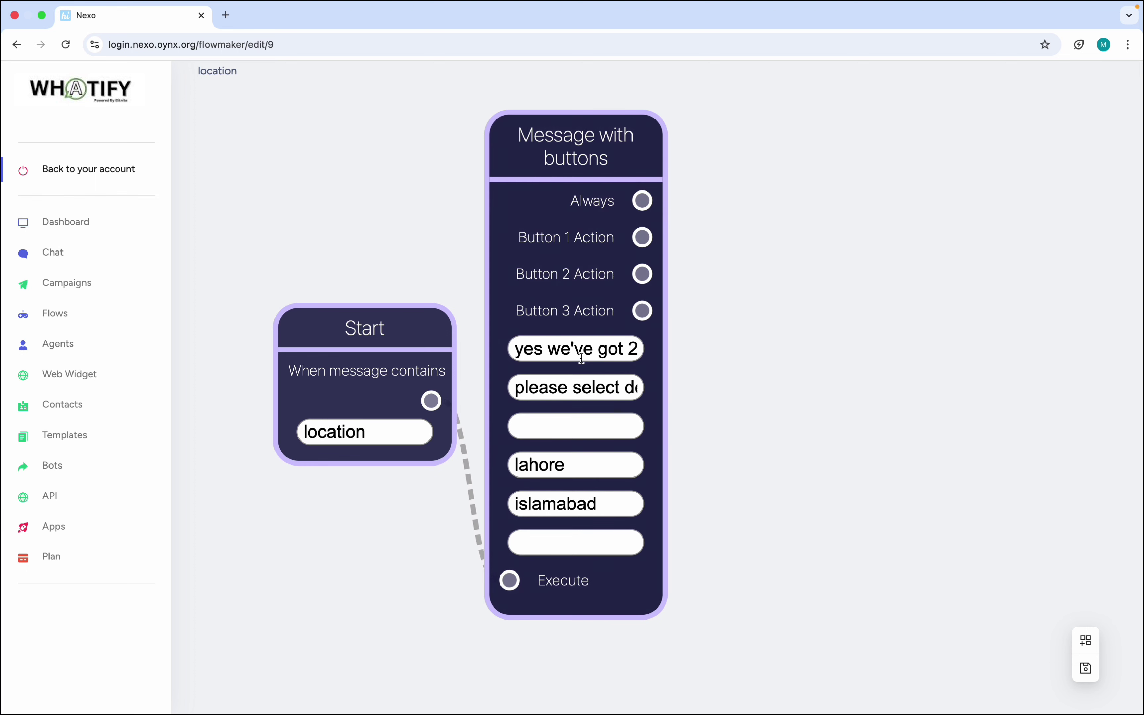
pyautogui.click(1090, 644)
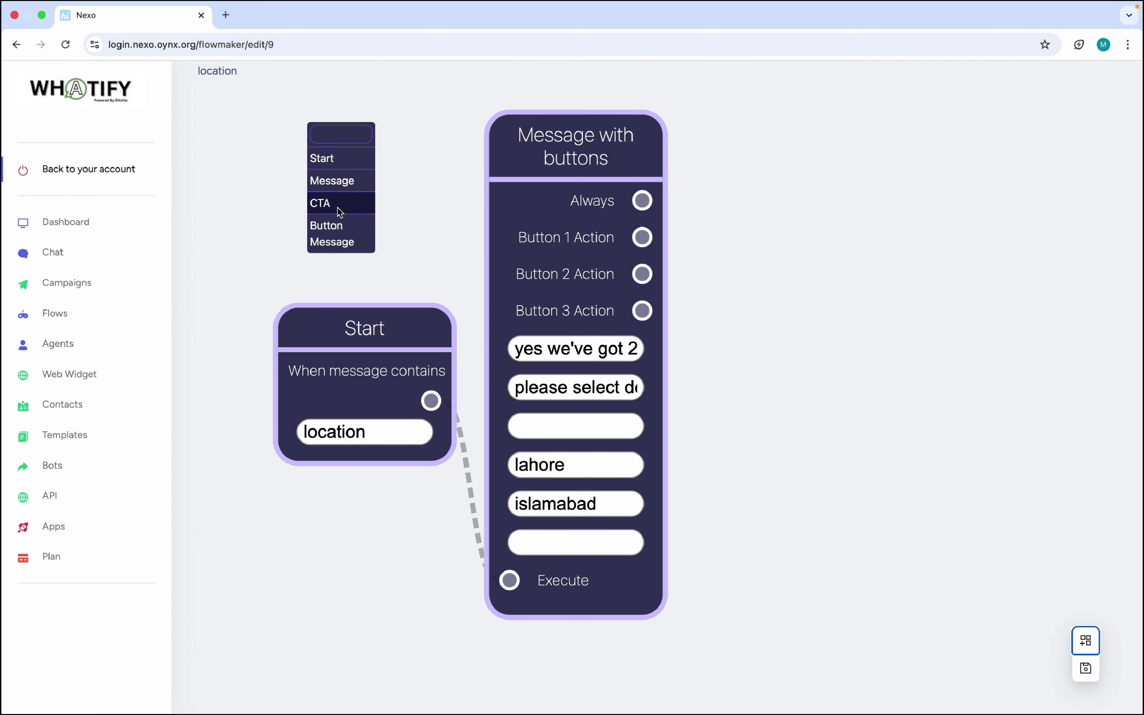
pyautogui.click(338, 208)
pyautogui.moveTo(441, 234); pyautogui.dragTo(846, 198)
# - Replace the CTA block's header placeholder with "lahore location"
pyautogui.click(840, 269)
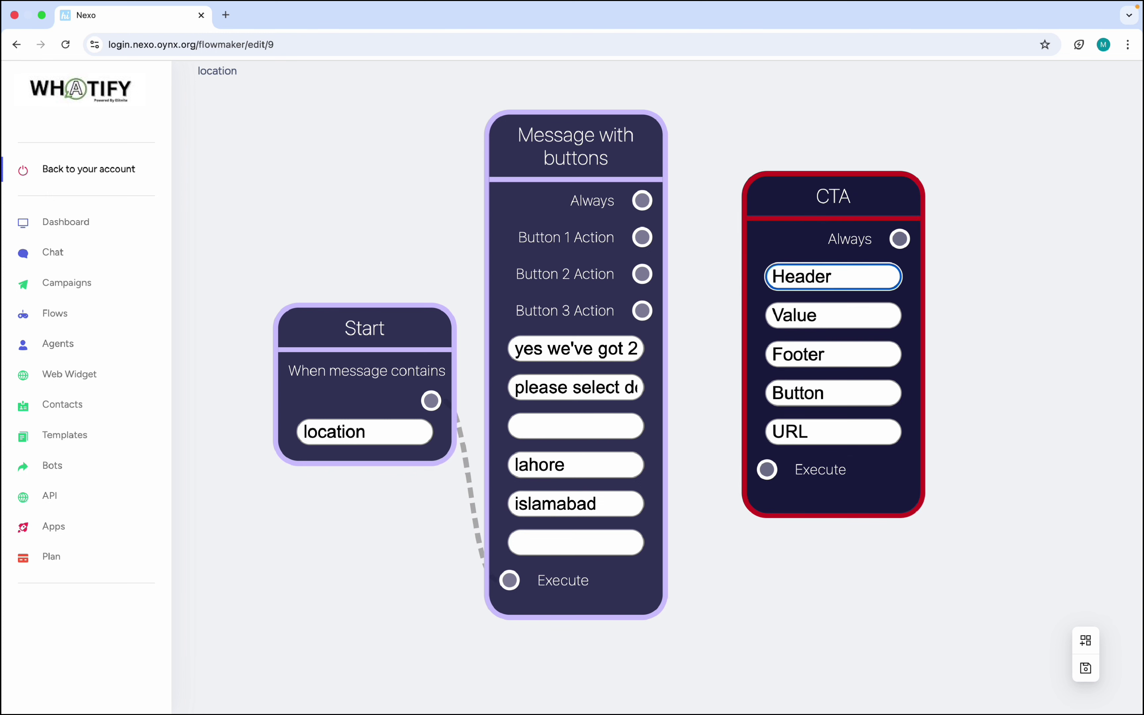
pyautogui.press('BackSpace')
pyautogui.press('BackSpace')
pyautogui.press('BackSpace')
pyautogui.press('BackSpace')
pyautogui.press('BackSpace')
pyautogui.press('BackSpace')
pyautogui.write('lahore location')
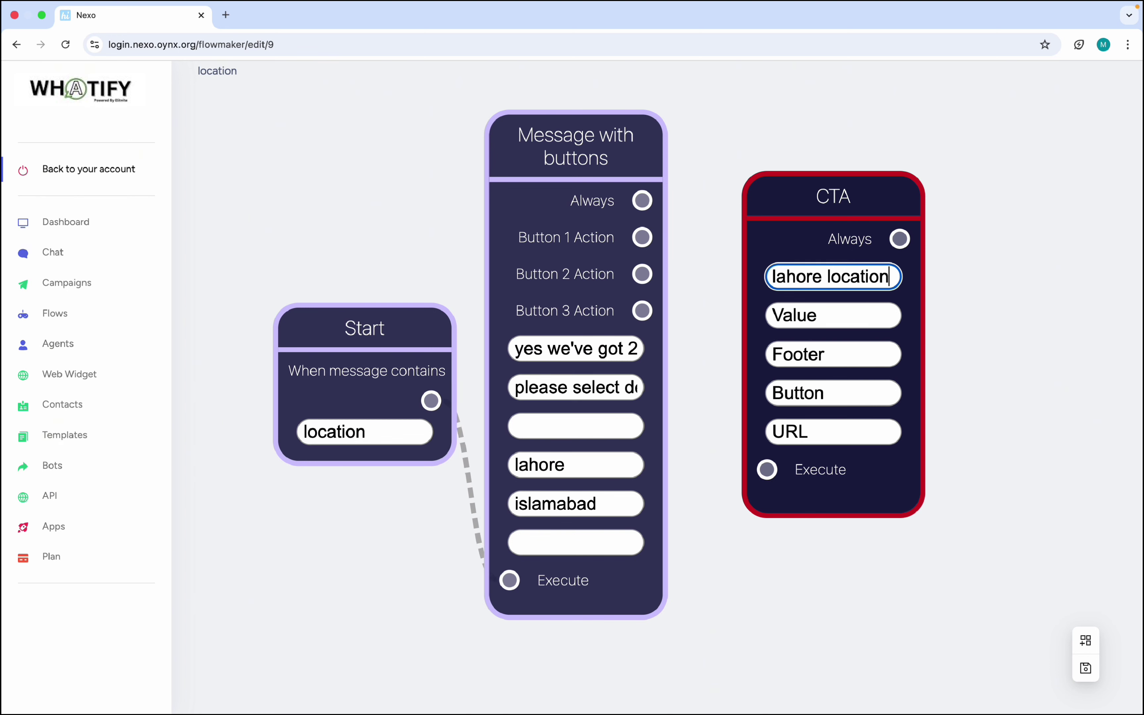
# - Replace the CTA block's value placeholder with "d1-johar town"
pyautogui.click(825, 316)
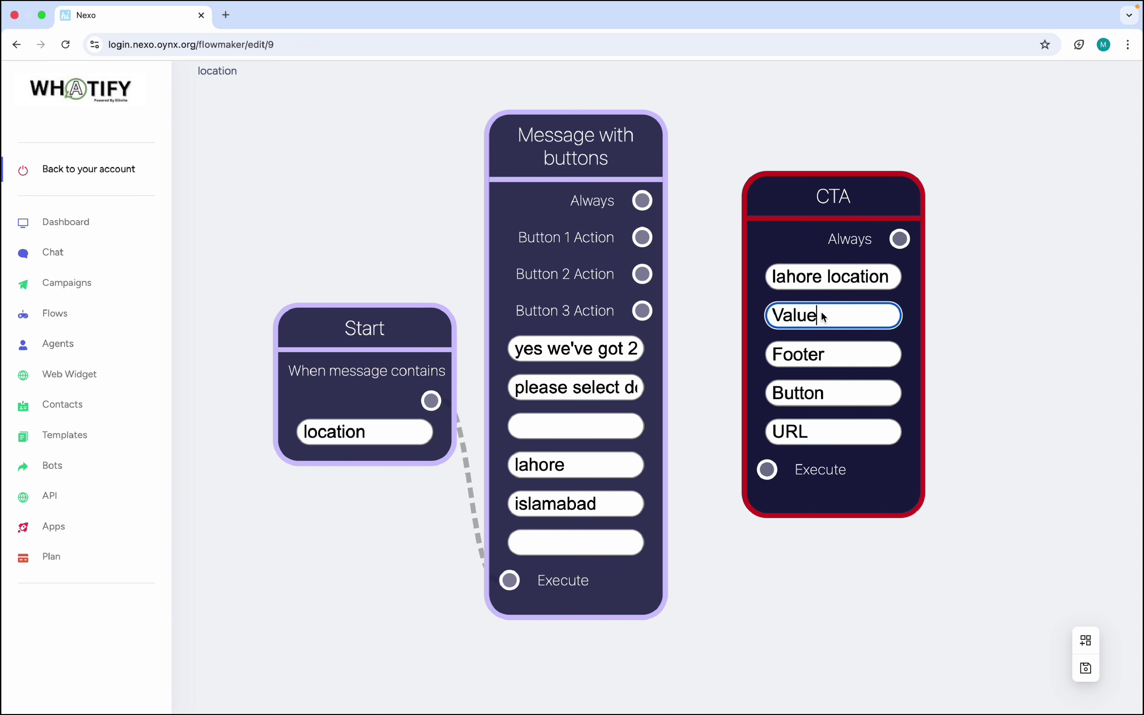
pyautogui.moveTo(822, 314); pyautogui.dragTo(755, 316)
pyautogui.press('BackSpace')
pyautogui.write('d1-johar')
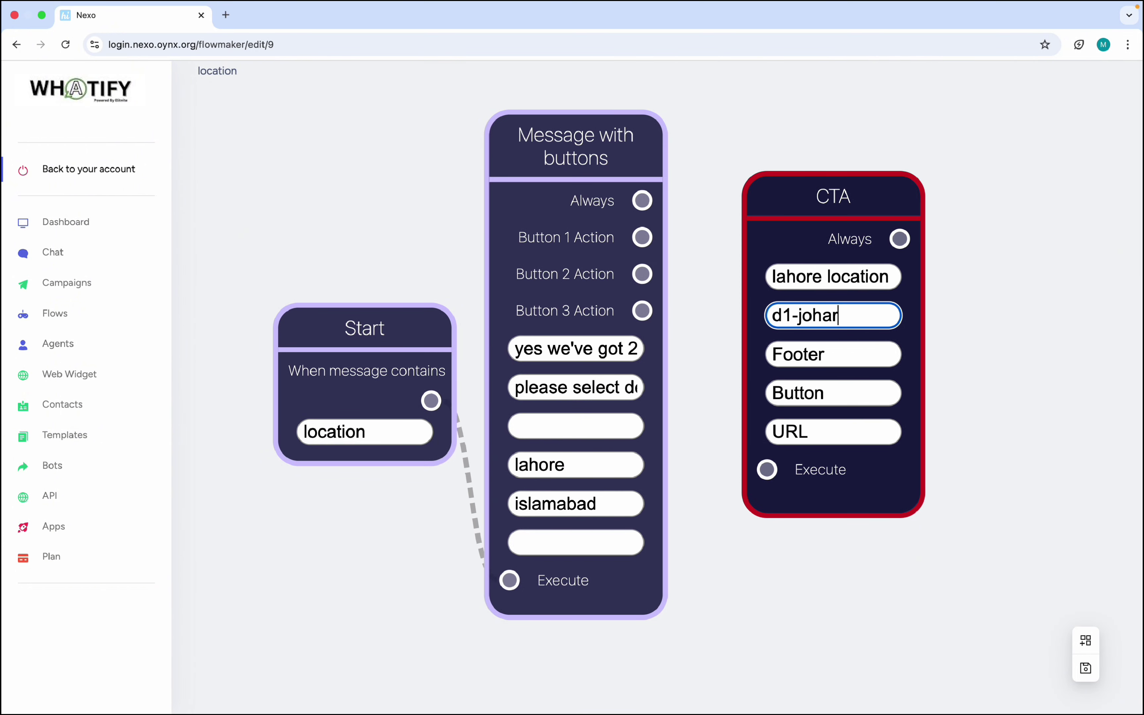
pyautogui.write(' town')
# - Clear the CTA block's footer and label its button "maps"
pyautogui.moveTo(838, 355); pyautogui.dragTo(768, 355)
pyautogui.press('BackSpace')
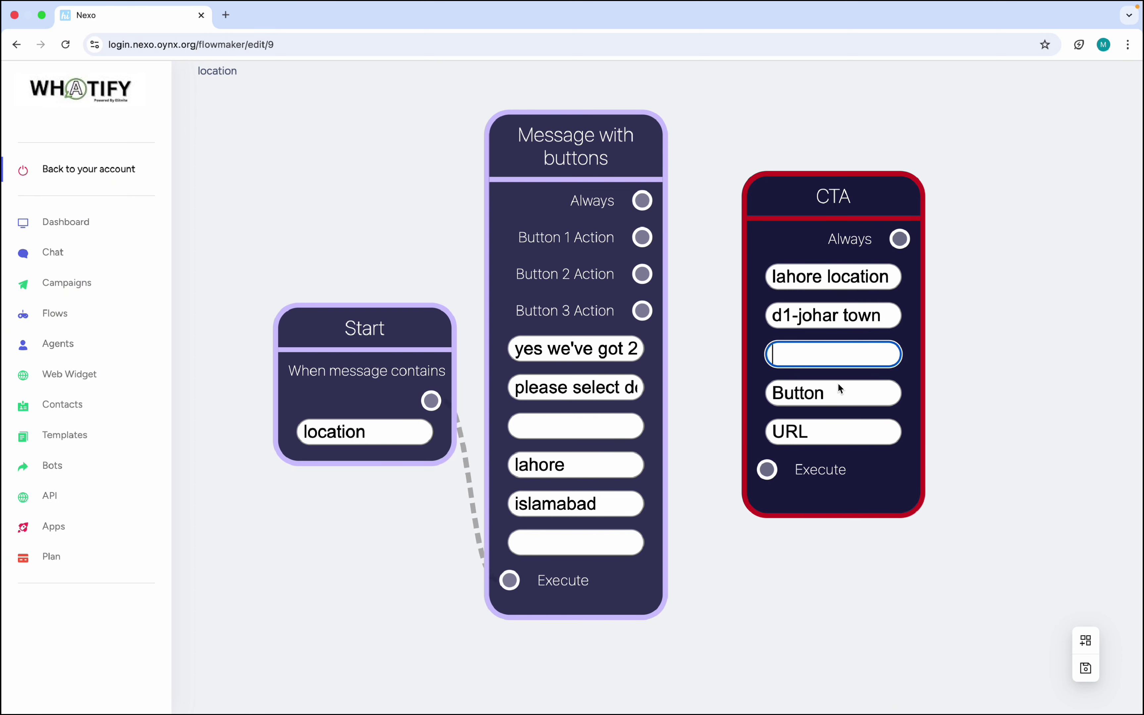
pyautogui.click(828, 397)
pyautogui.moveTo(827, 399); pyautogui.dragTo(774, 401)
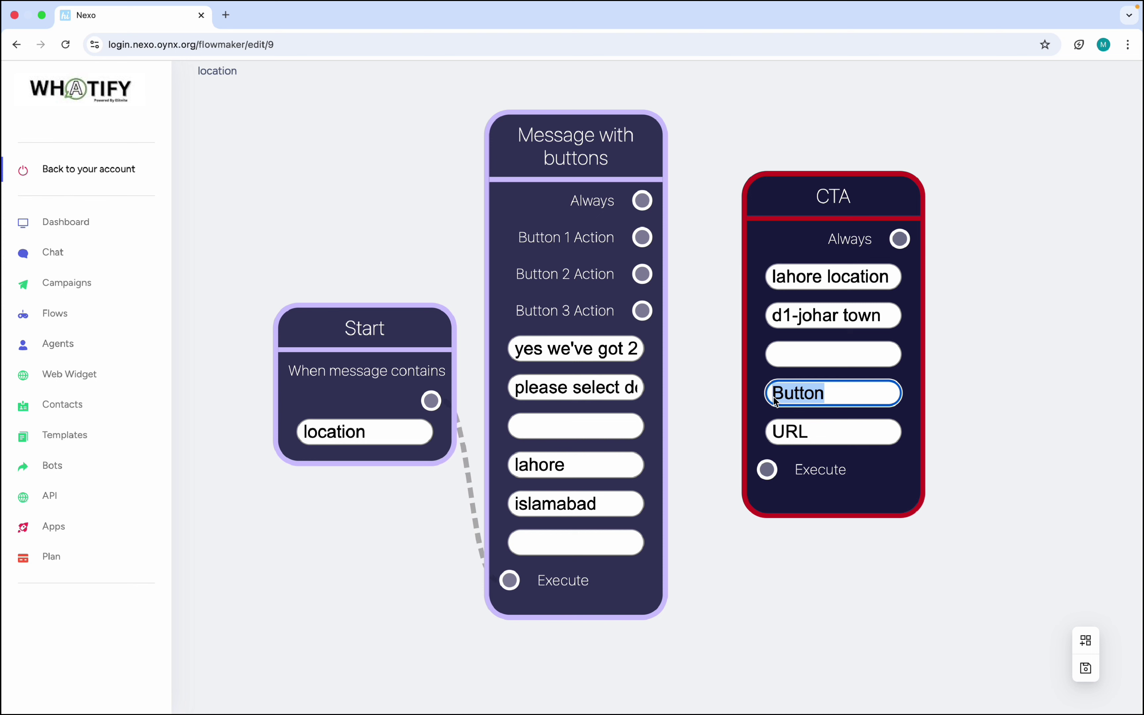
pyautogui.write('maps')
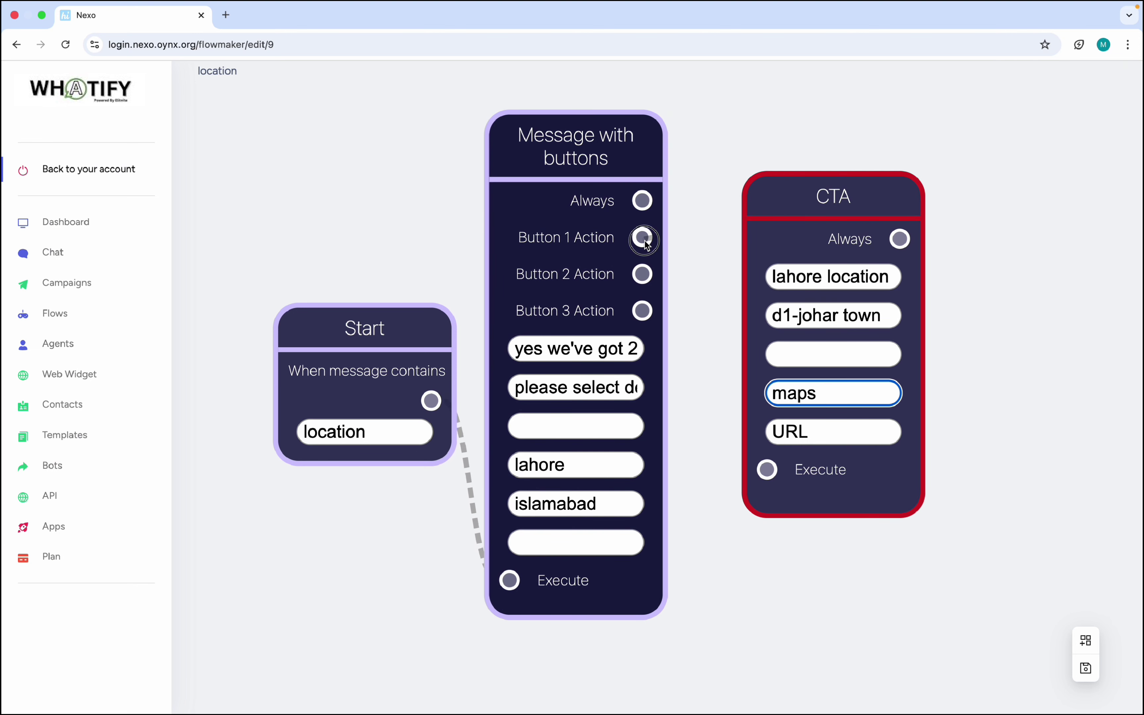
# - Connect the message's Button 1 Action to the CTA block's Execute input and save the flow
pyautogui.moveTo(643, 238)
pyautogui.mouseDown()
pyautogui.moveTo(687, 252)
pyautogui.moveTo(755, 408)
pyautogui.moveTo(766, 470)
pyautogui.mouseUp()
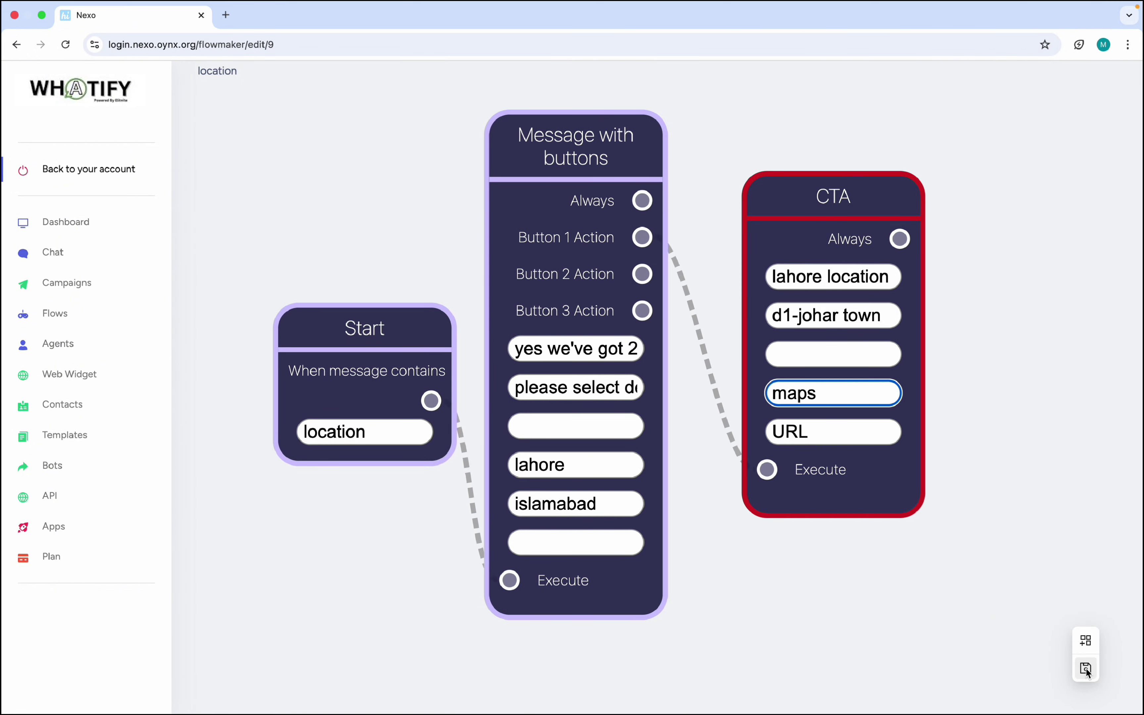
pyautogui.click(1086, 668)
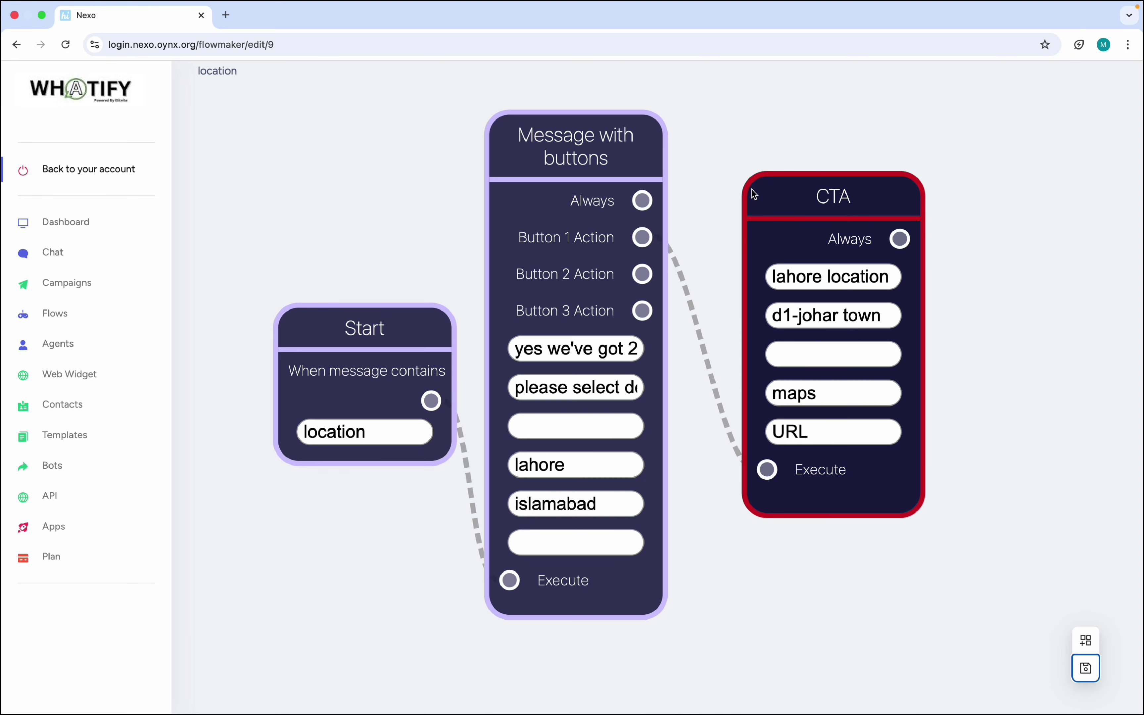
# - Start a new message bot in the bots management area and name it "test"
pyautogui.click(61, 462)
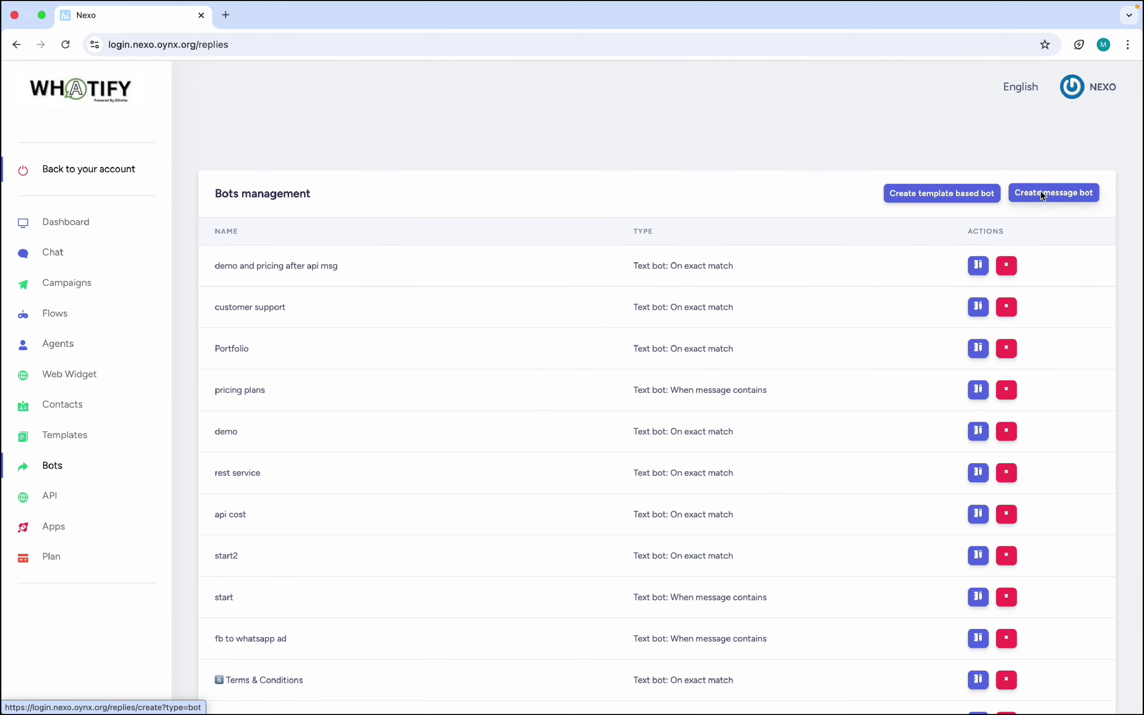
pyautogui.click(1043, 194)
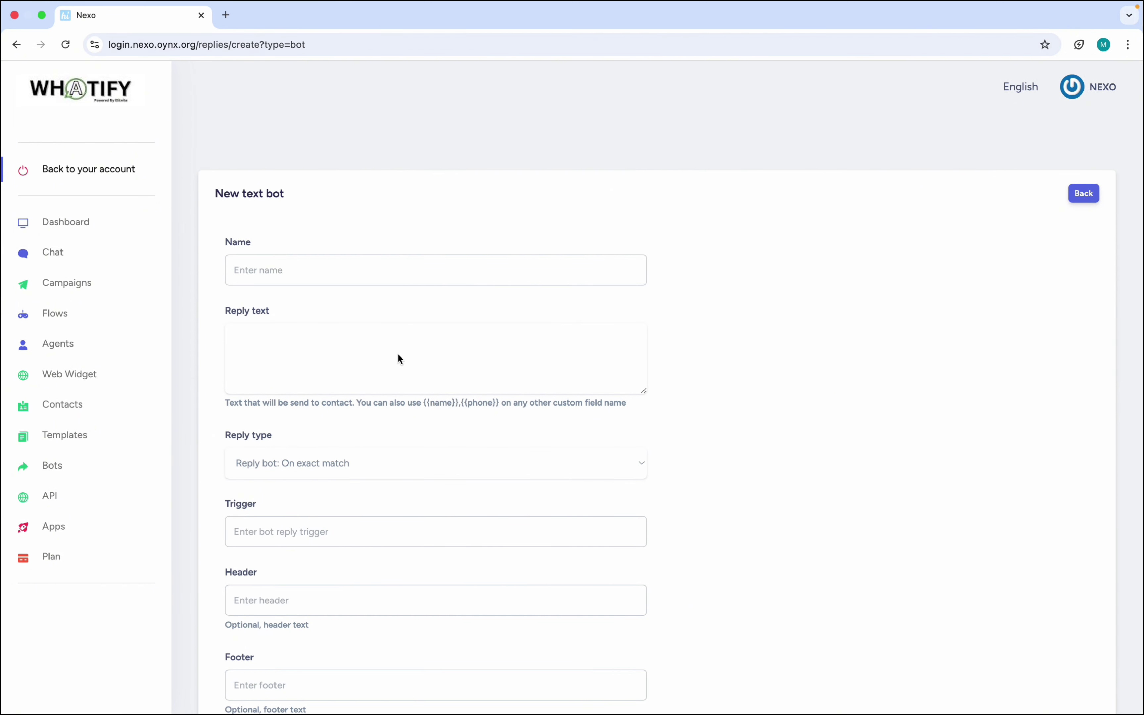
pyautogui.click(359, 279)
pyautogui.click(331, 335)
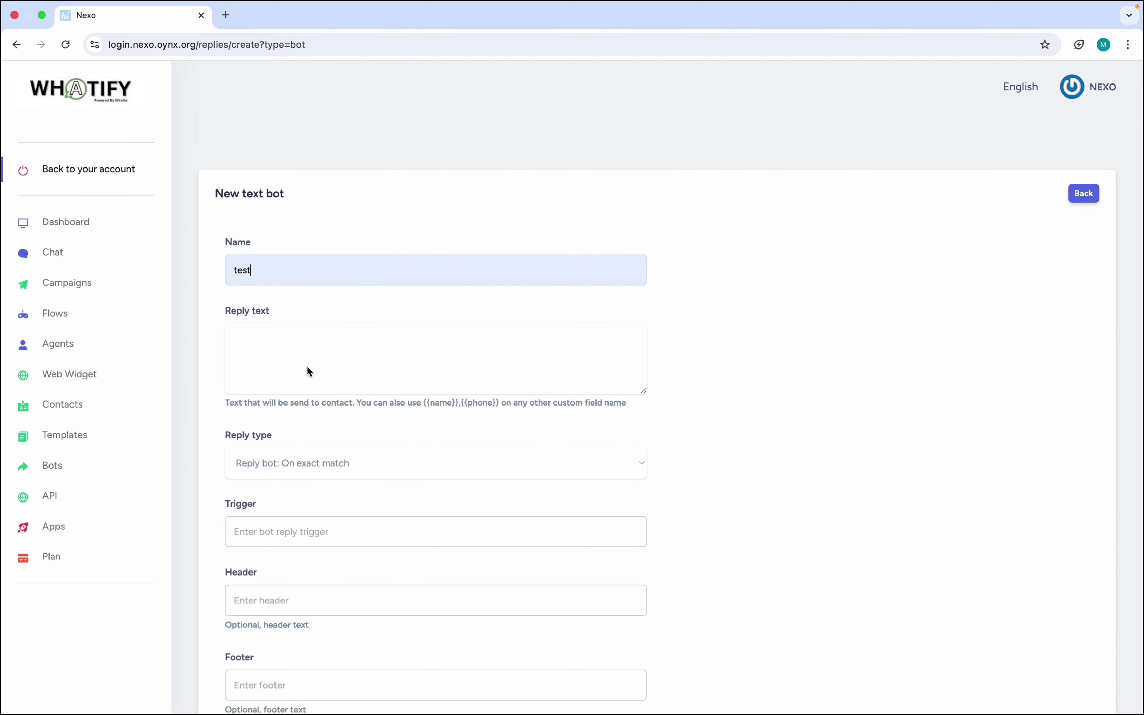
pyautogui.scroll(-3, 300, 522)
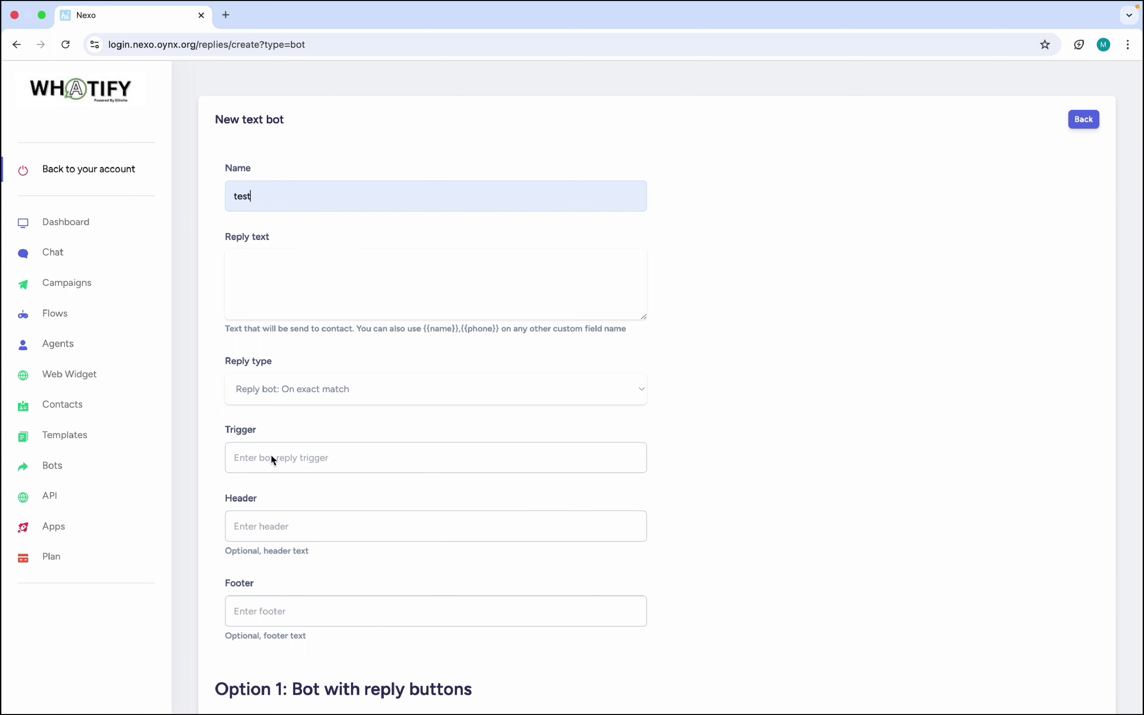
# - Set the text bot's trigger to "hi,hello" and look through the available reply types
pyautogui.click(268, 462)
pyautogui.write('hi,helloo')
pyautogui.click(331, 399)
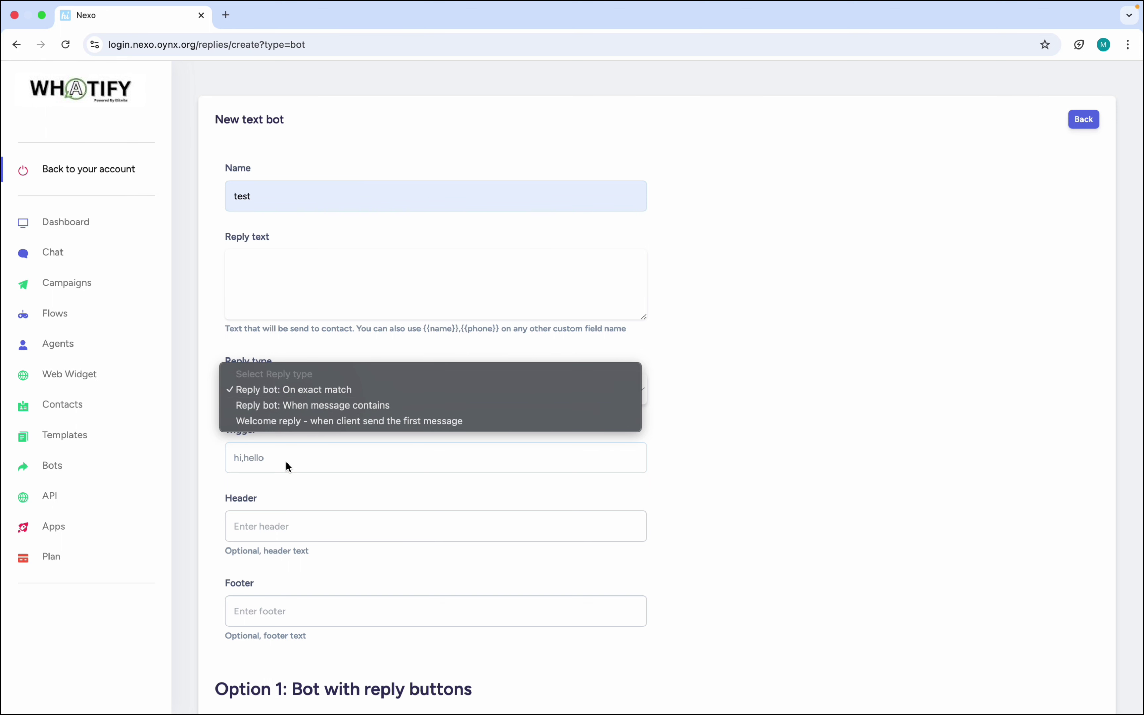
pyautogui.click(509, 451)
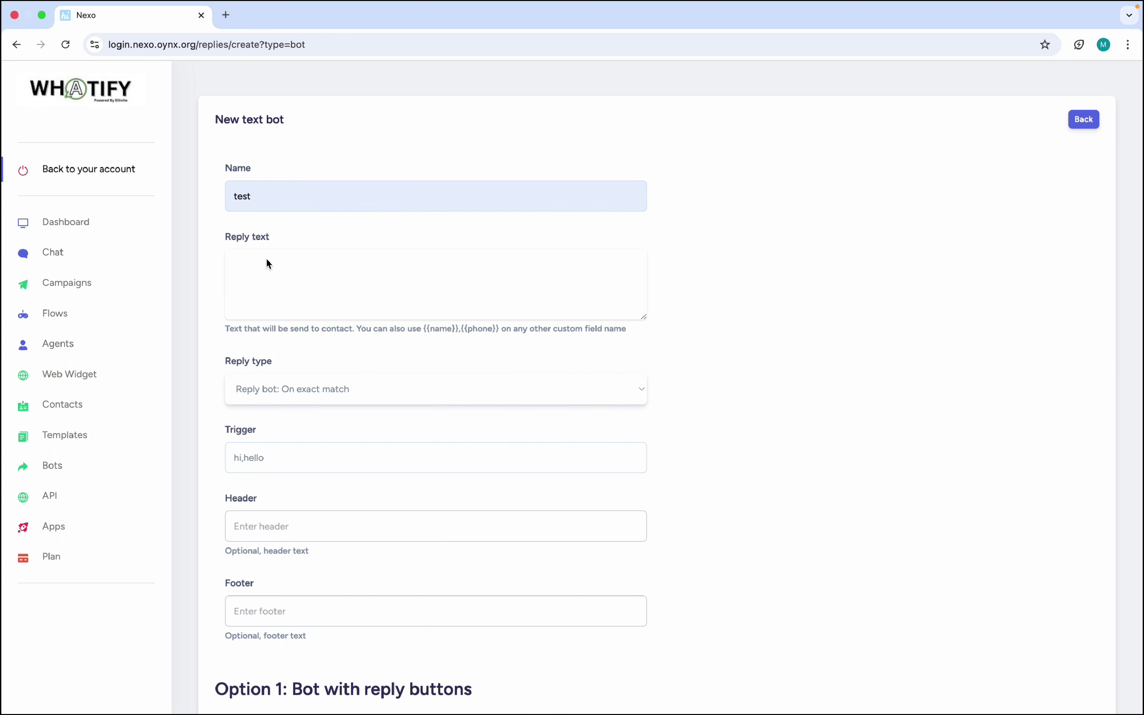
# - Write the reply text "hello" followed by the {{name}} placeholder copied from the hint below it
pyautogui.click(262, 270)
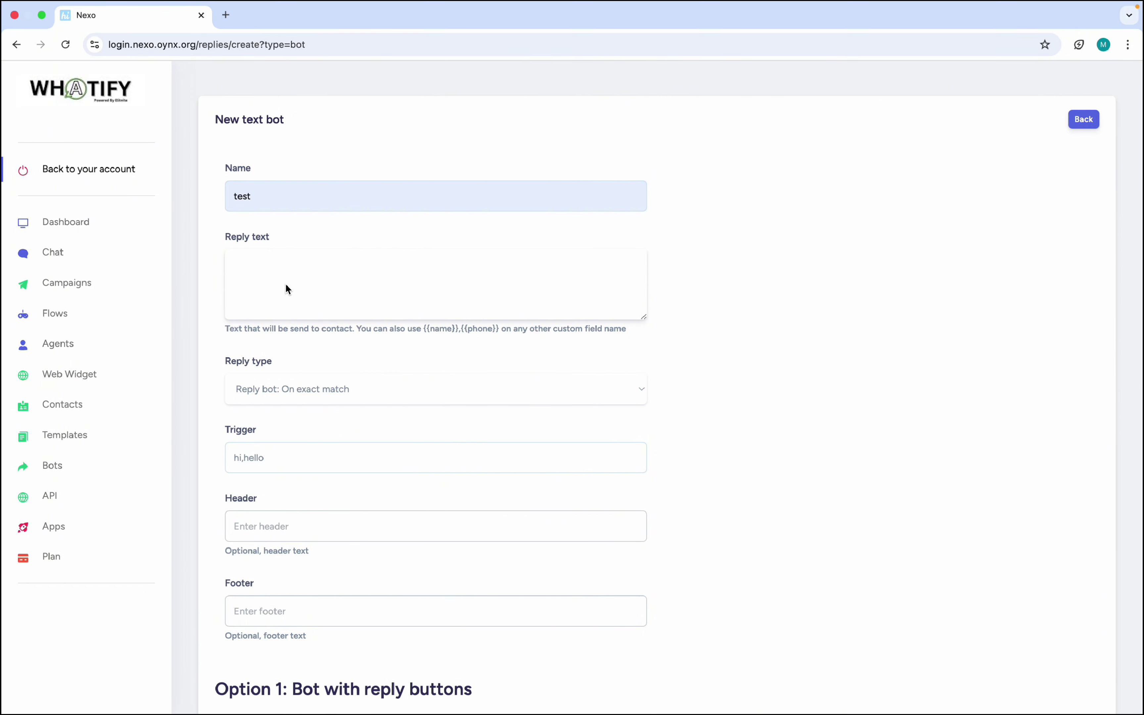
pyautogui.write('hello')
pyautogui.moveTo(461, 328); pyautogui.dragTo(424, 333)
pyautogui.press('super+c')
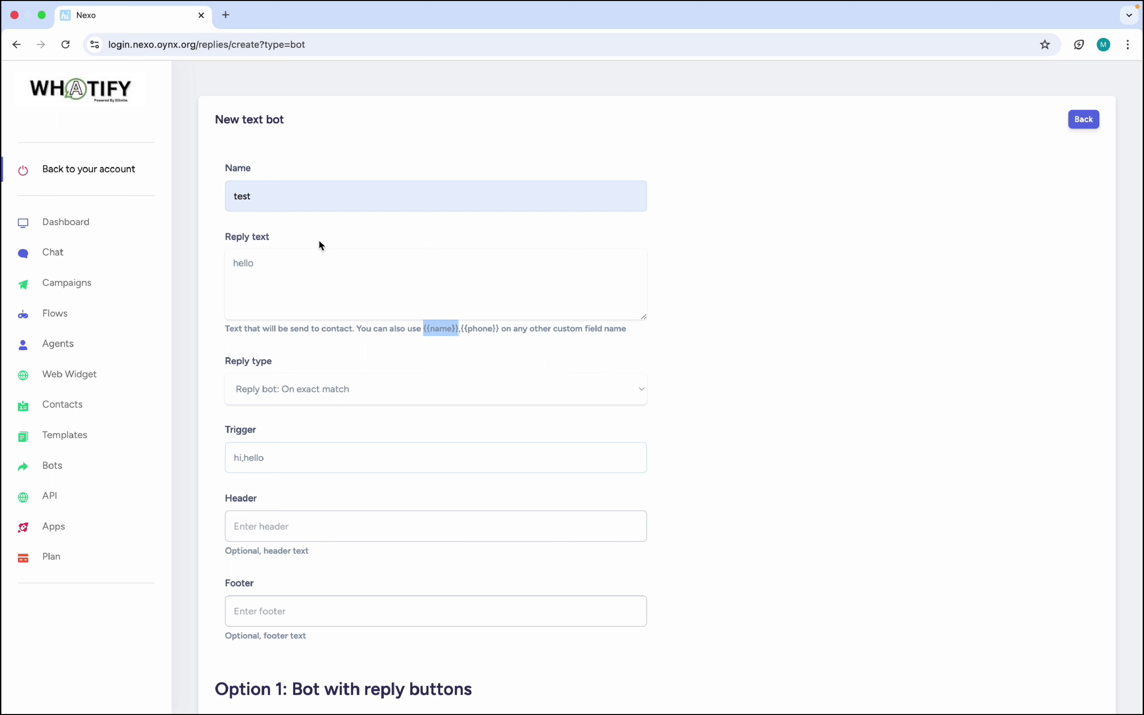
pyautogui.click(302, 263)
pyautogui.press('super+v')
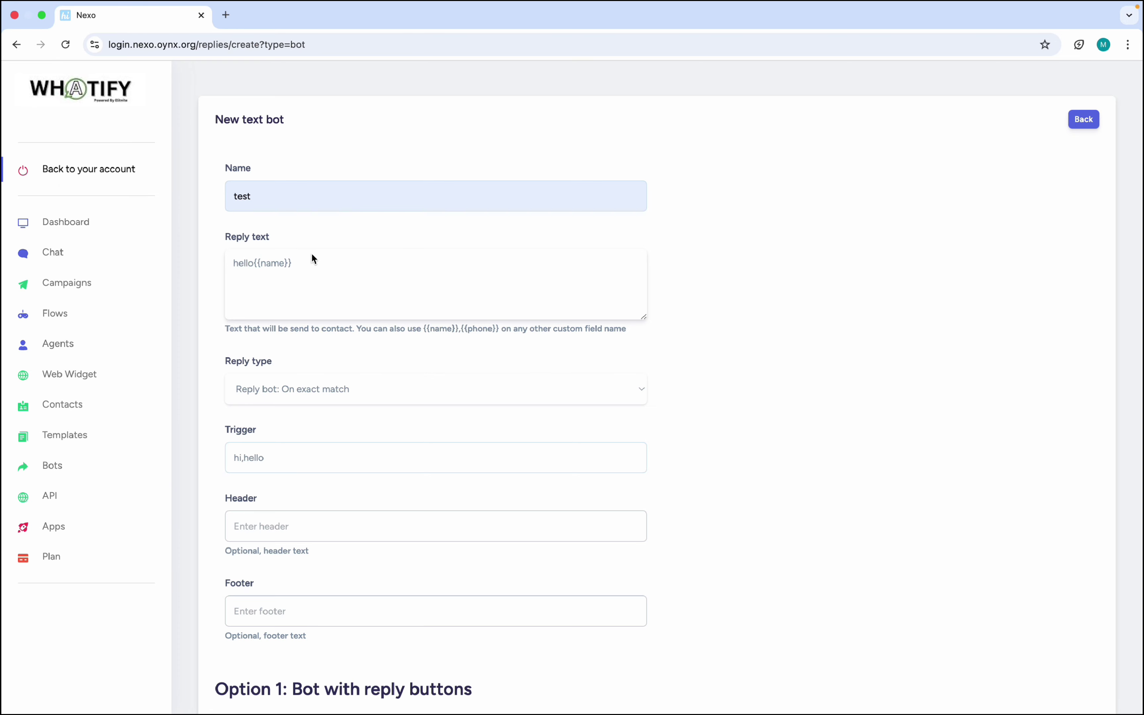
# - Review the optional header, footer and reply button fields, and enter "website" as the CTA link's button name
pyautogui.scroll(-5, 371, 372)
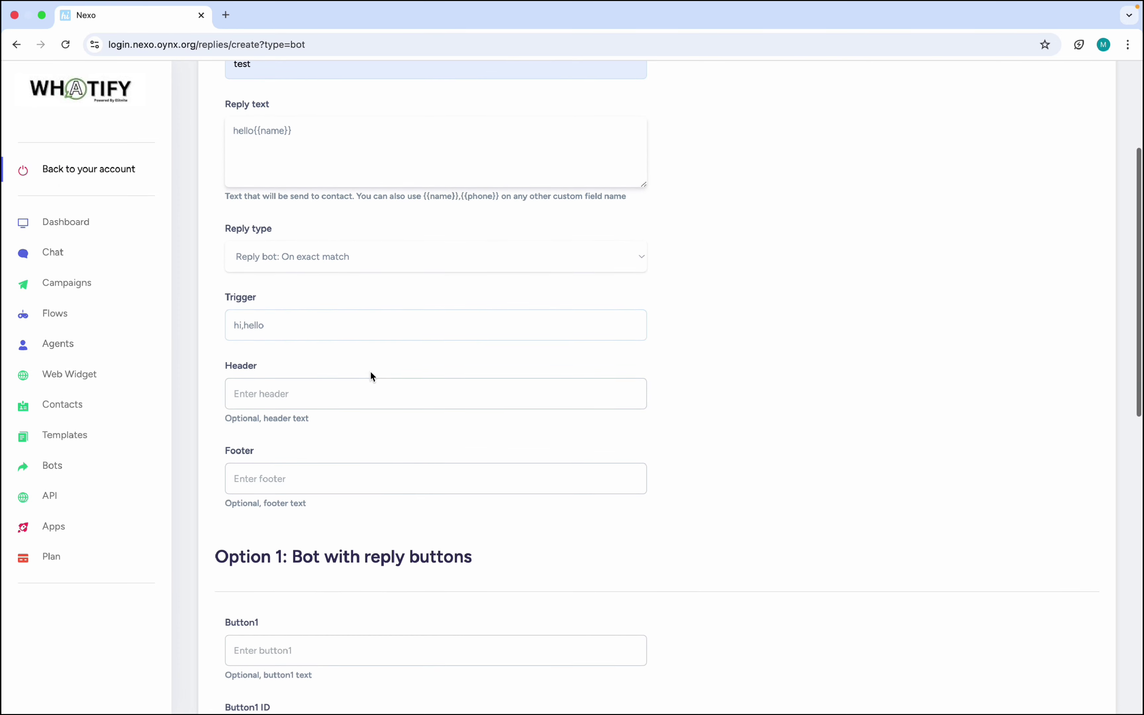
pyautogui.scroll(-3, 371, 372)
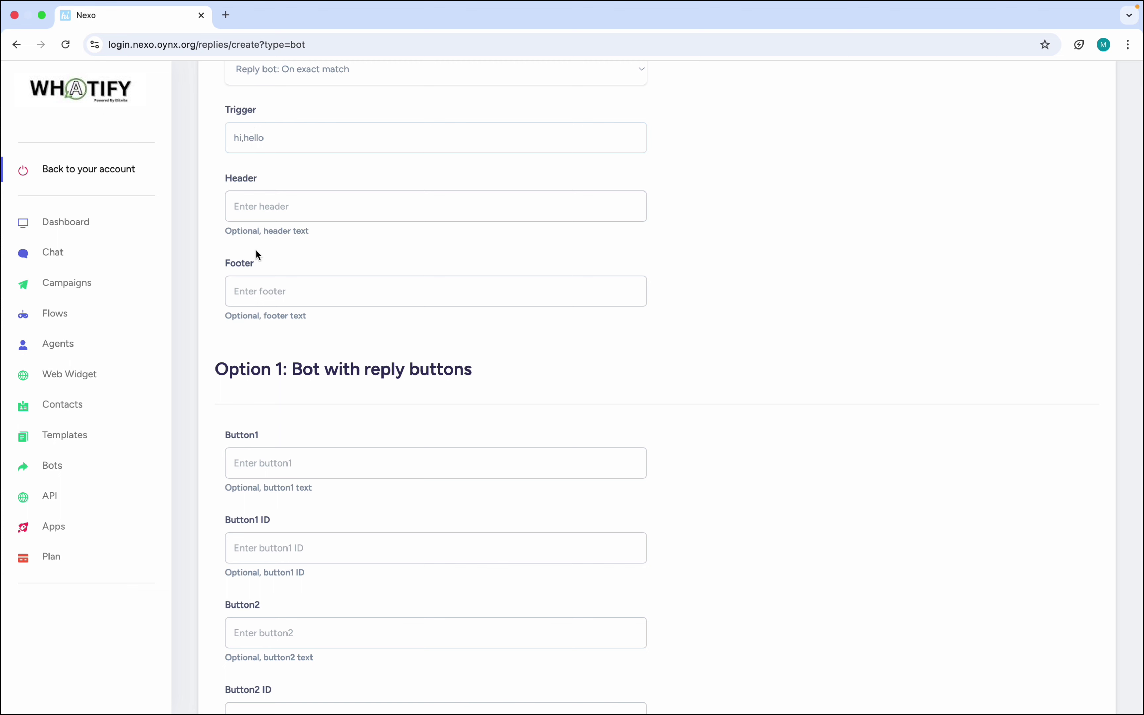
pyautogui.scroll(-2, 332, 374)
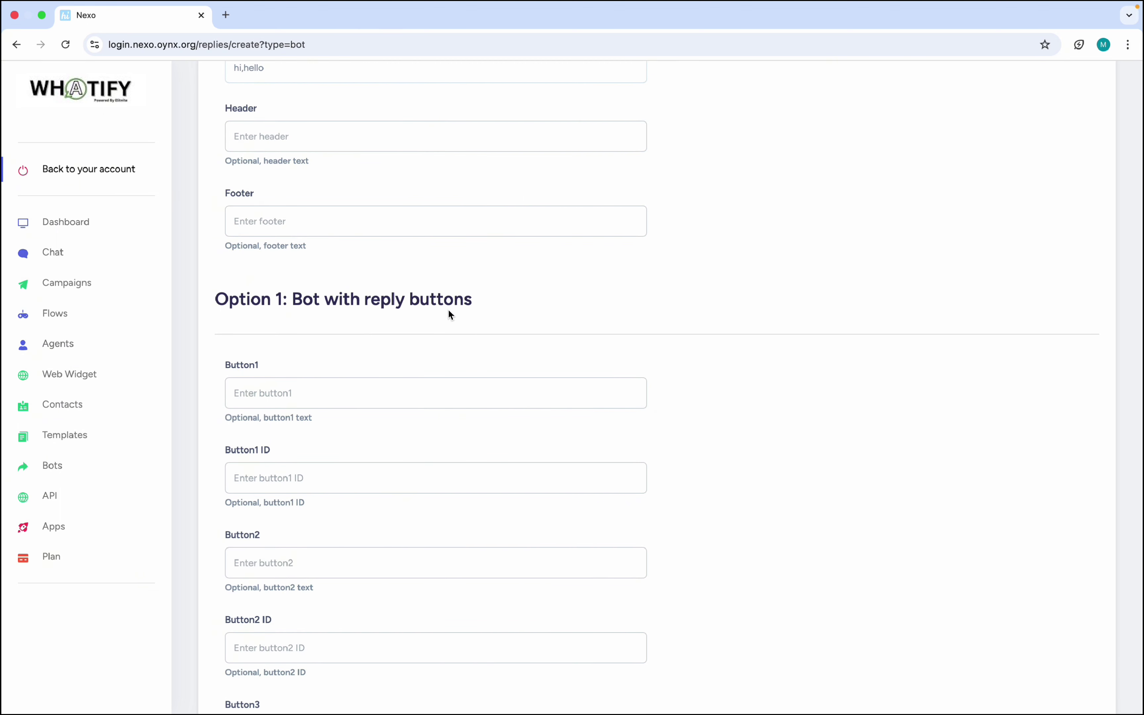
pyautogui.click(370, 395)
pyautogui.scroll(-11, 473, 361)
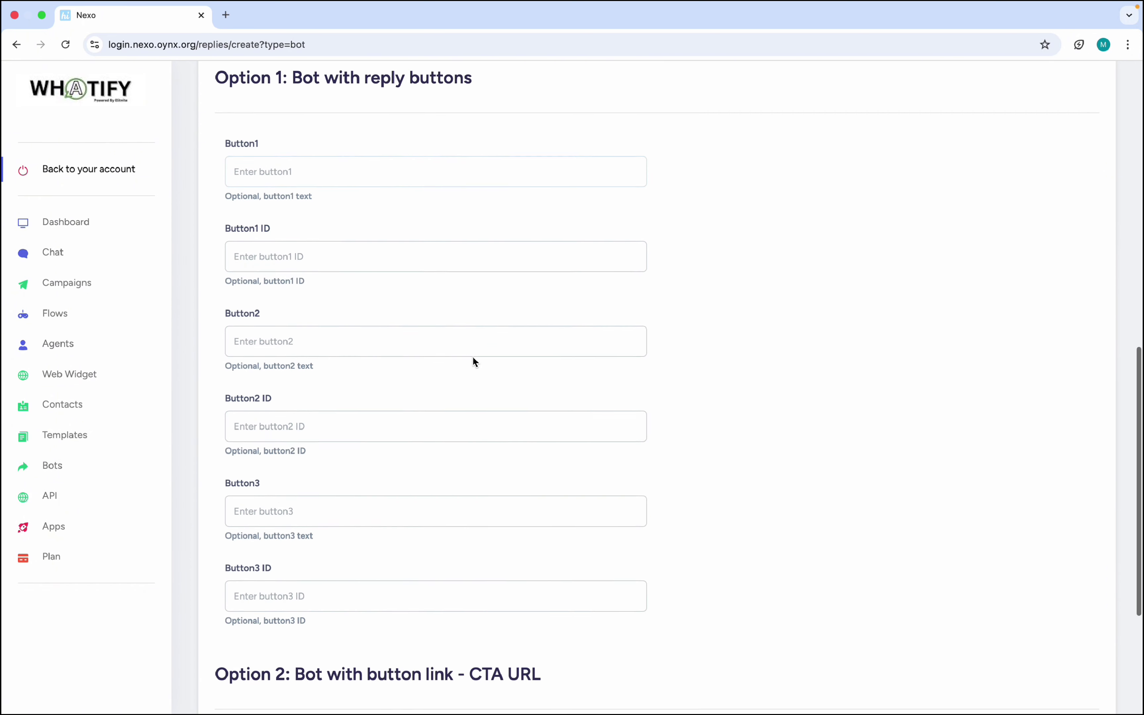
pyautogui.scroll(-2, 472, 355)
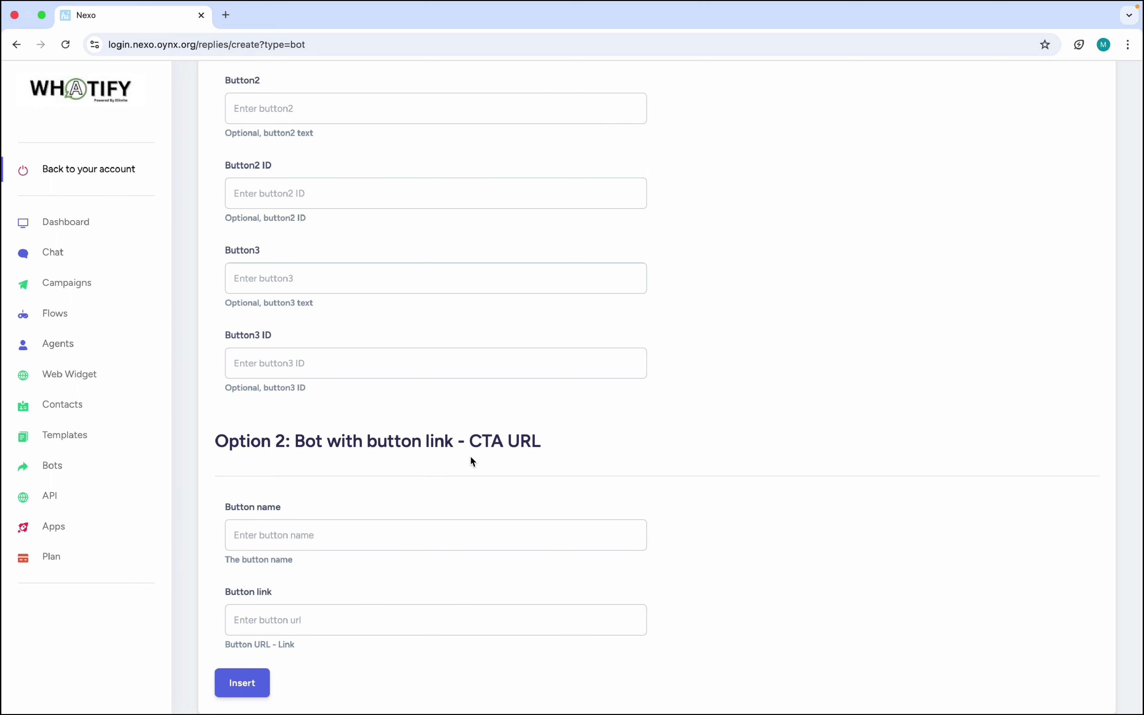
pyautogui.click(310, 540)
pyautogui.write('website')
# - Switch to WhatsApp and send the chatbot the message "i want to know more about your location"
pyautogui.moveTo(799, 707)
pyautogui.click(762, 680)
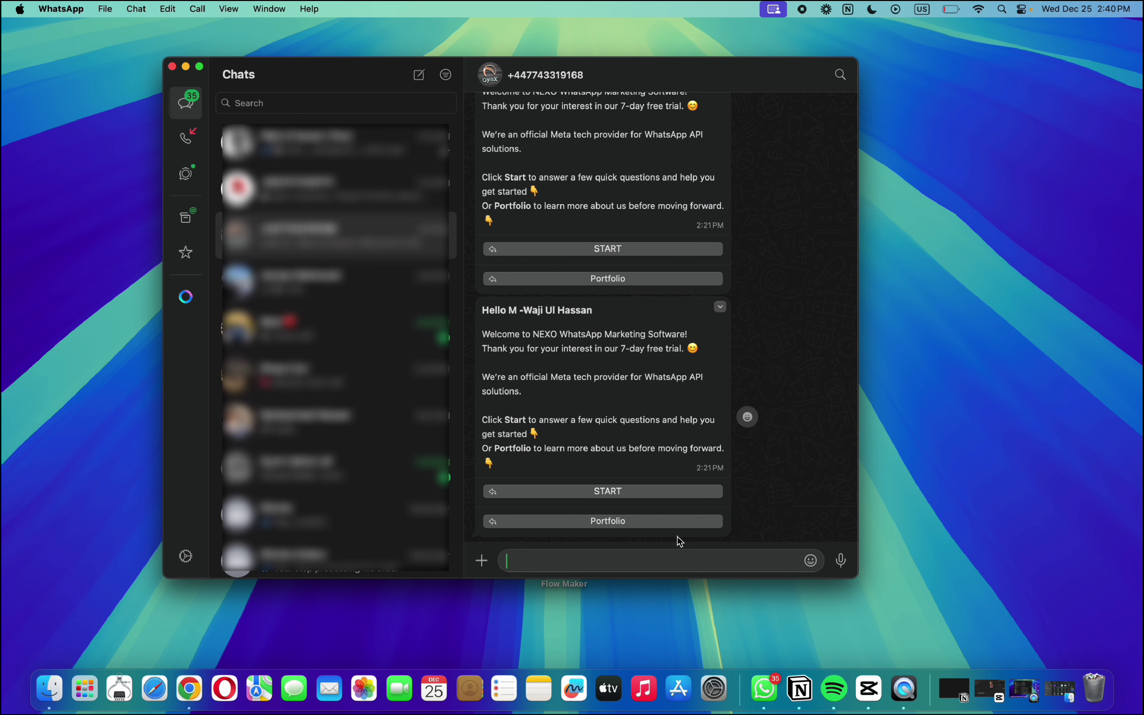
pyautogui.write('i want to know mo')
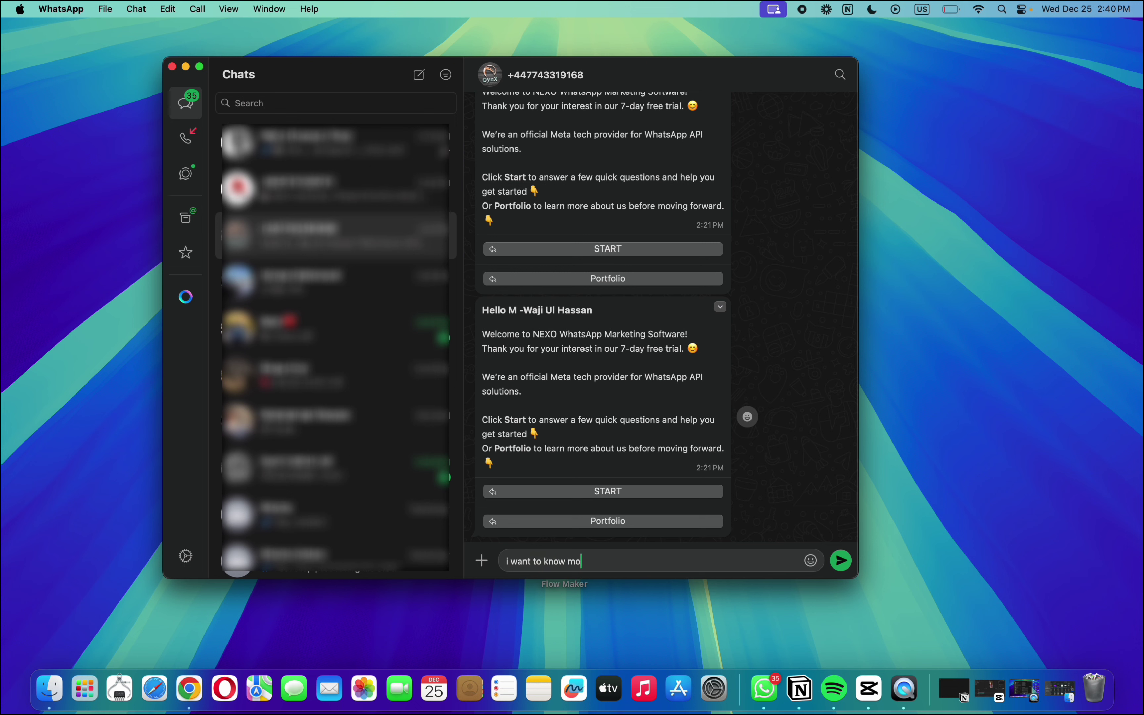
pyautogui.write('re about lova')
pyautogui.press('BackSpace')
pyautogui.press('BackSpace')
pyautogui.press('BackSpace')
pyautogui.press('BackSpace')
pyautogui.write('your location')
pyautogui.press('Return')
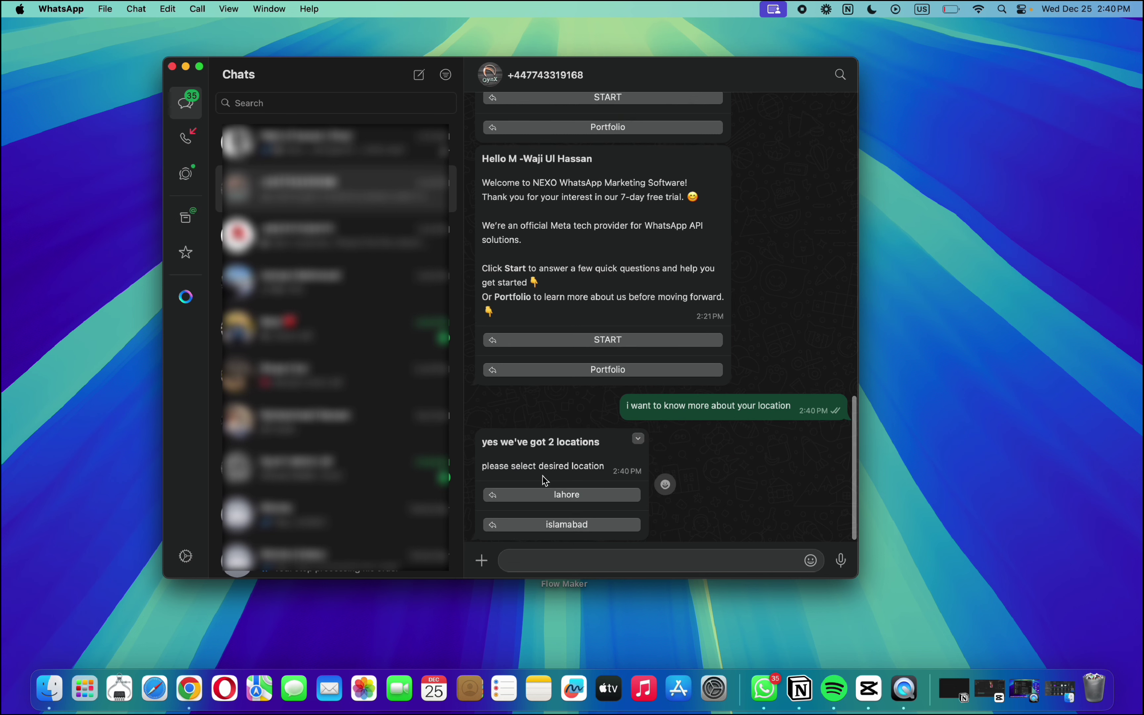
# - Answer the chatbot's location question with lahore and send it the message "hello"
pyautogui.click(570, 499)
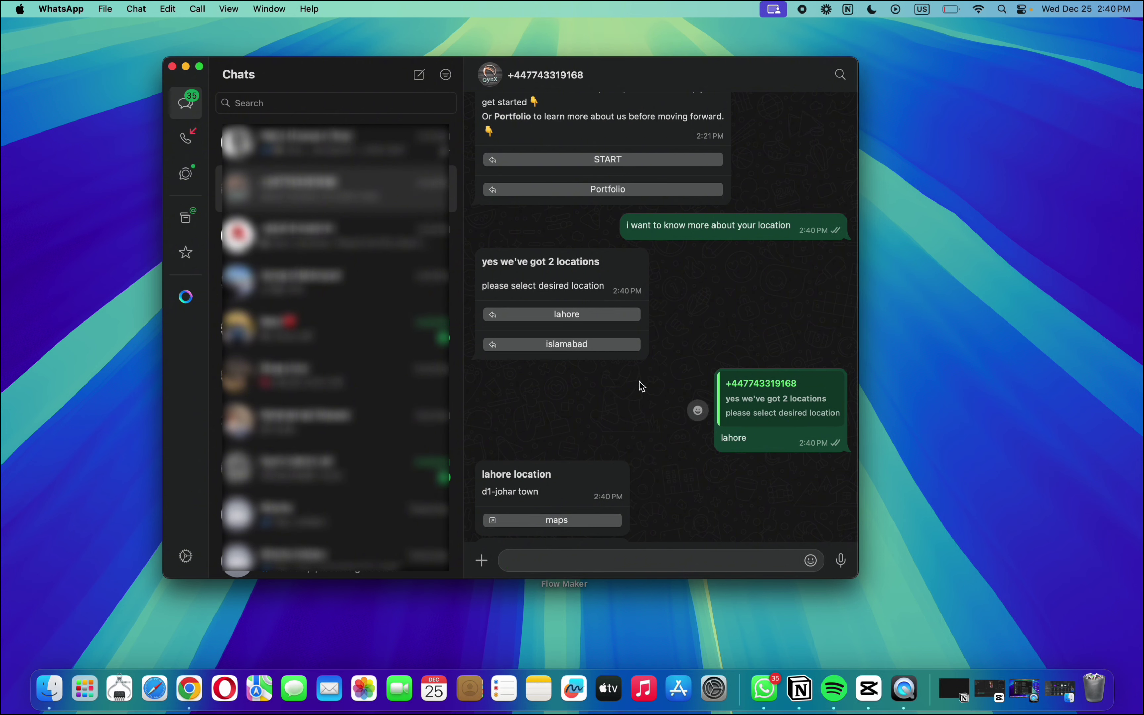
pyautogui.click(595, 564)
pyautogui.write('hello')
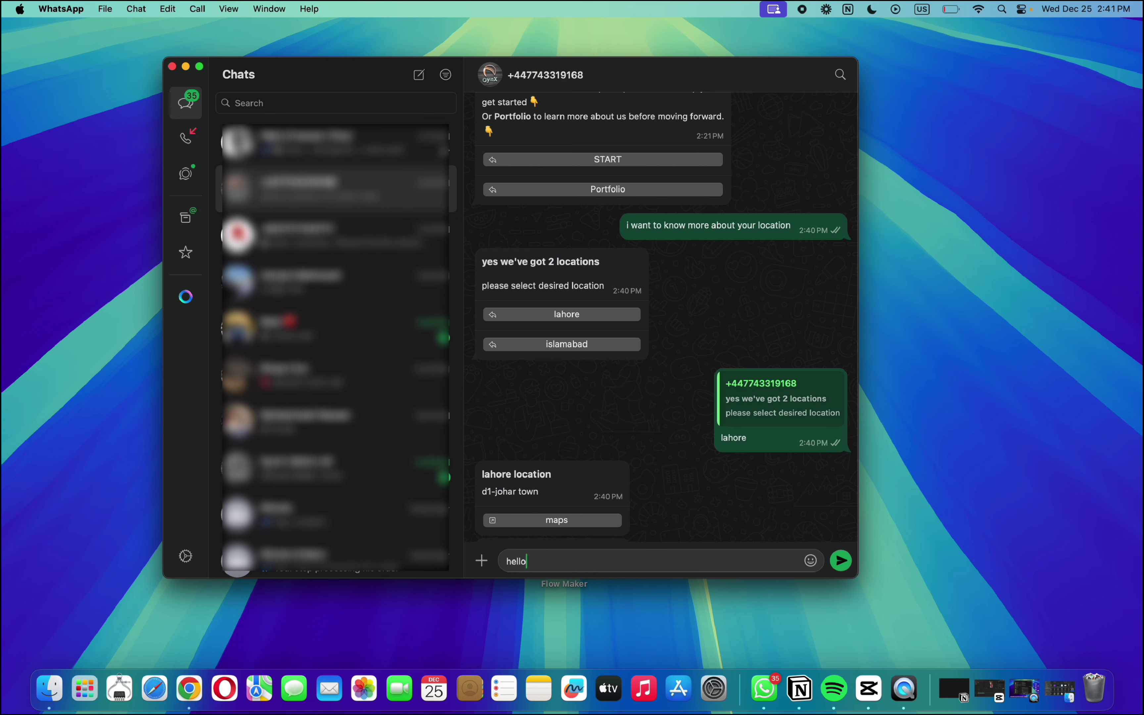
pyautogui.press('Return')
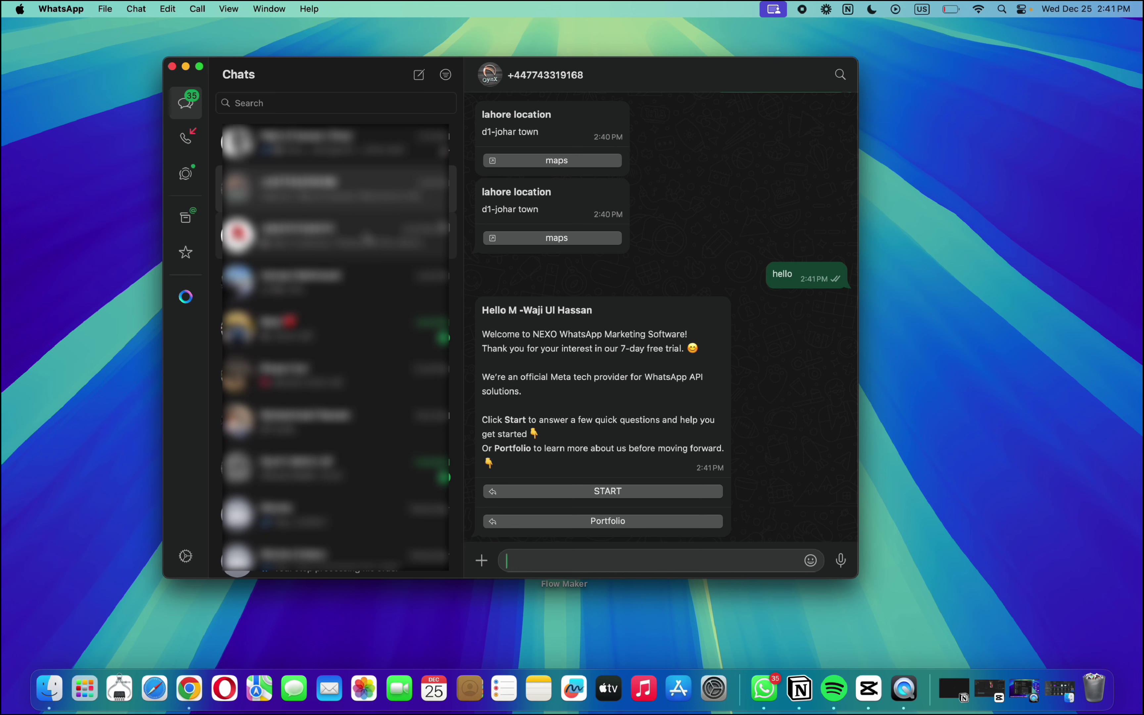
# - Open the Bank Alfalah chat, send "hello" and reply with "3" to choose Loans
pyautogui.click(364, 236)
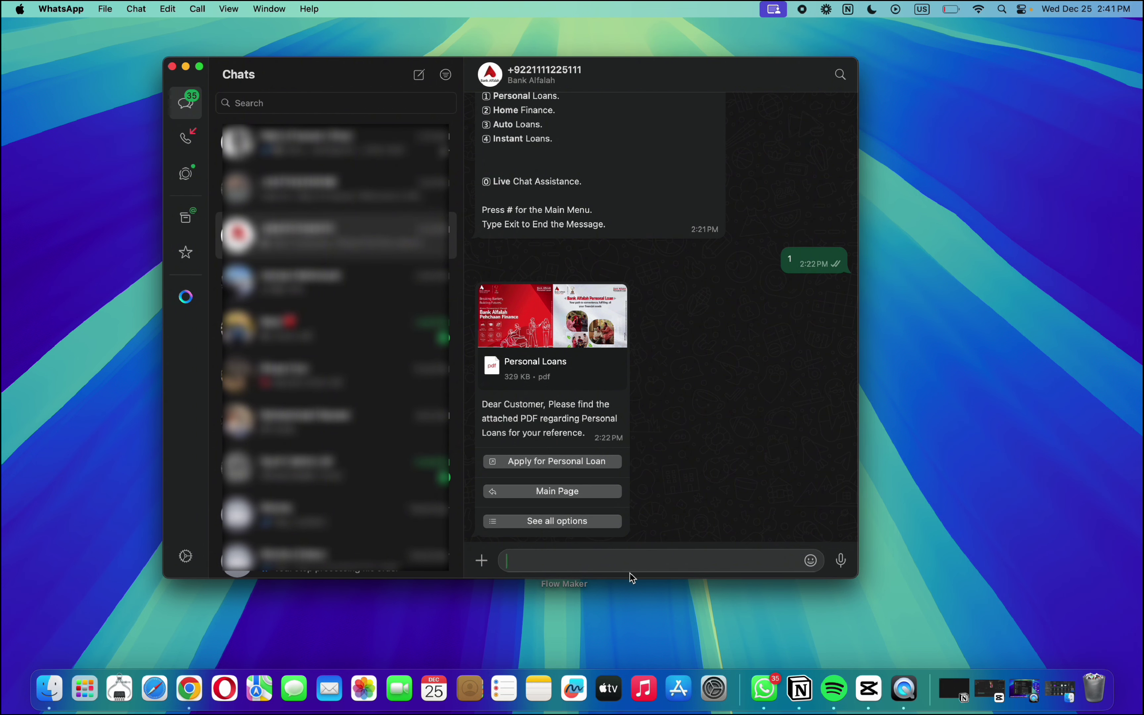
pyautogui.write('hello')
pyautogui.press('Return')
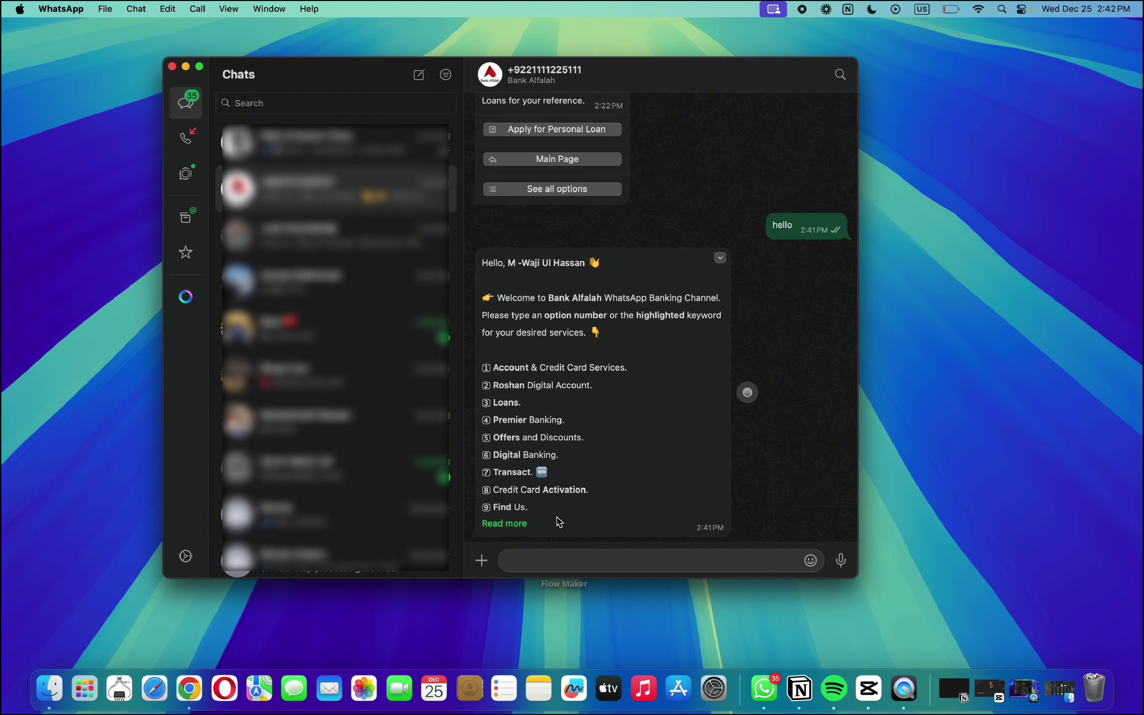
pyautogui.write('3')
pyautogui.press('Return')
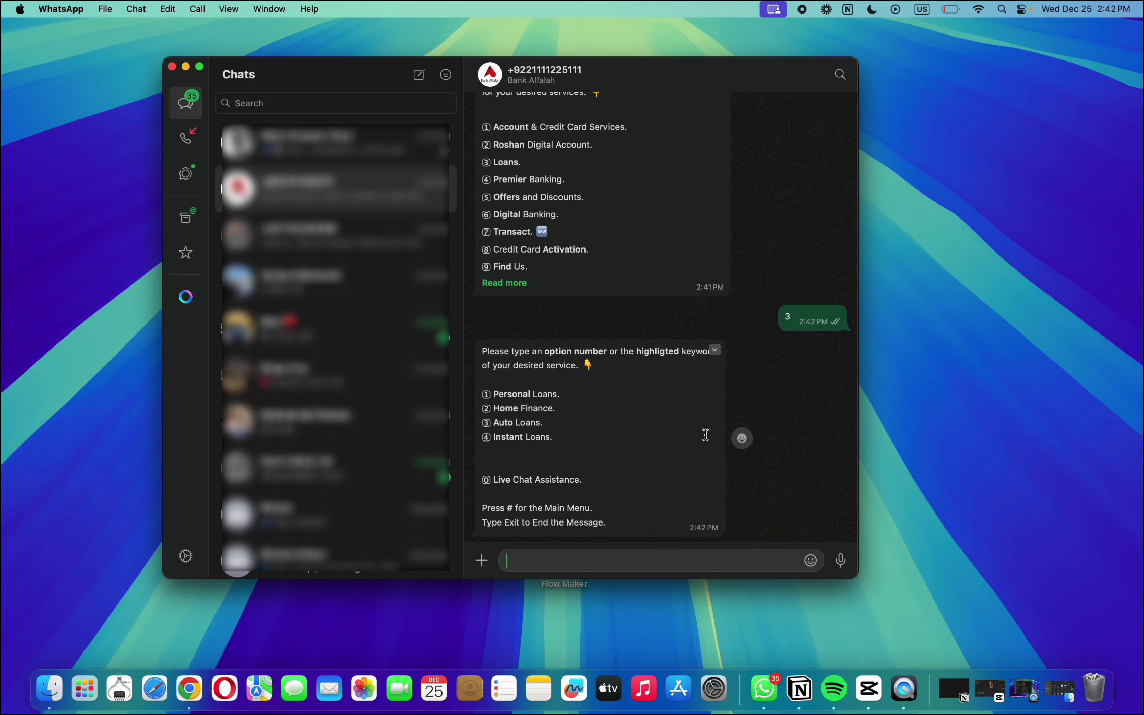
# - Review the earlier menu messages and replies in the Bank Alfalah chatbot's conversation history
pyautogui.scroll(15, 706, 434)
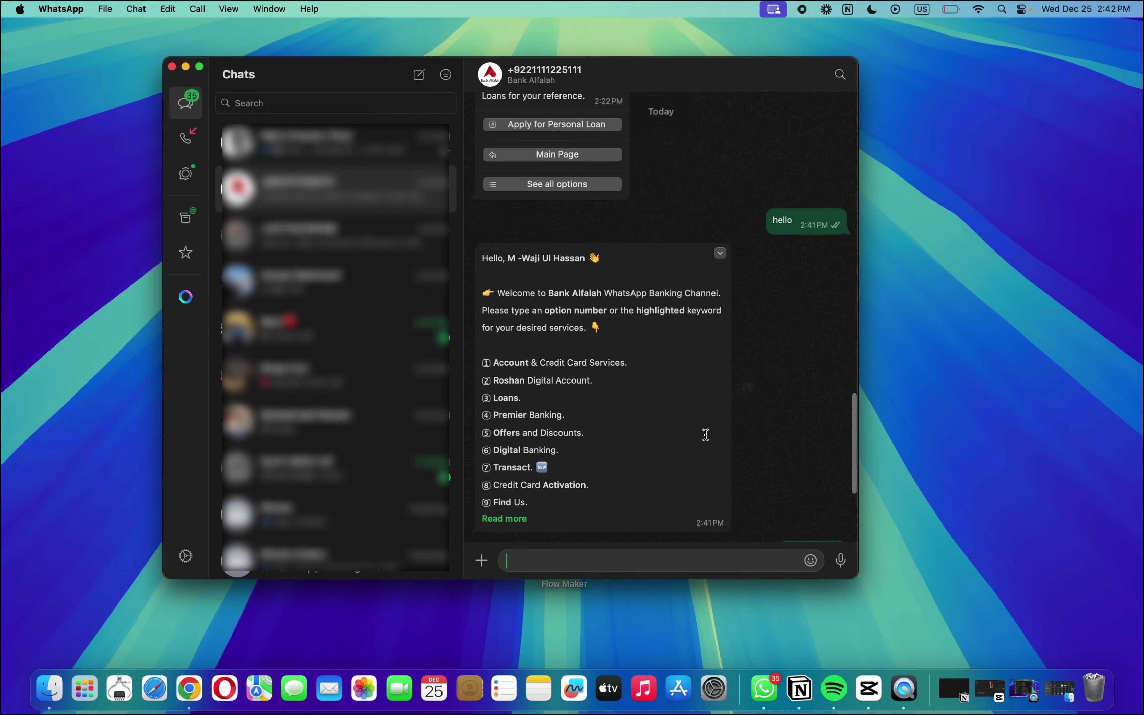
pyautogui.scroll(20, 706, 434)
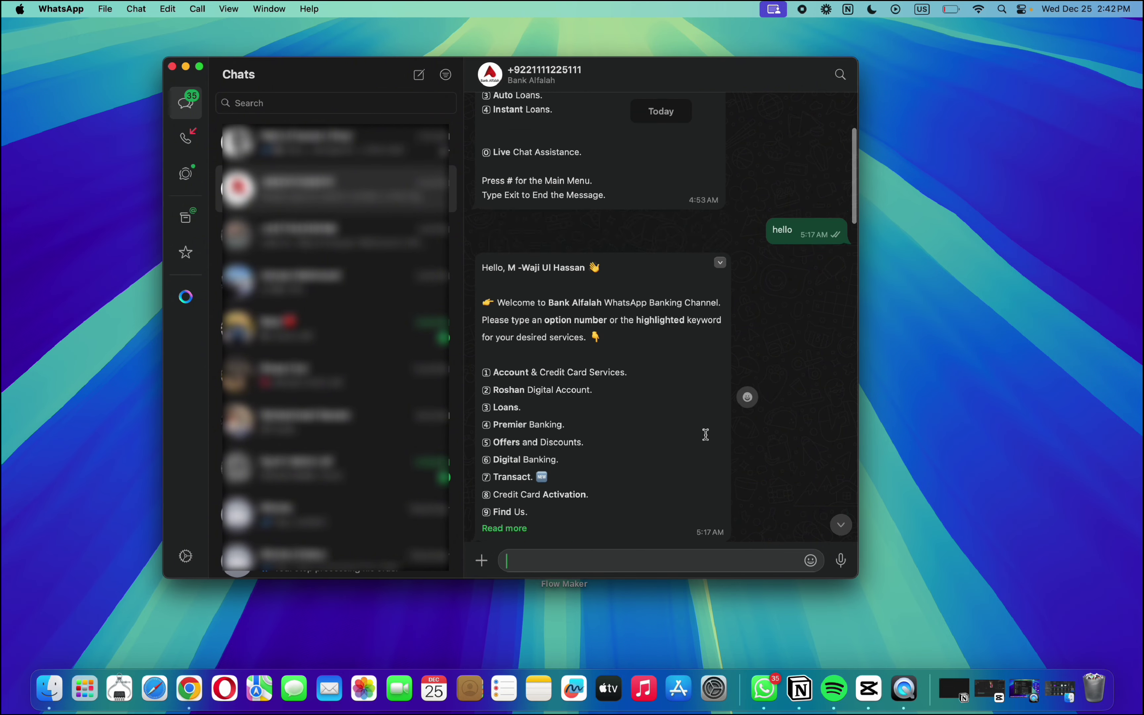
pyautogui.scroll(-1, 708, 440)
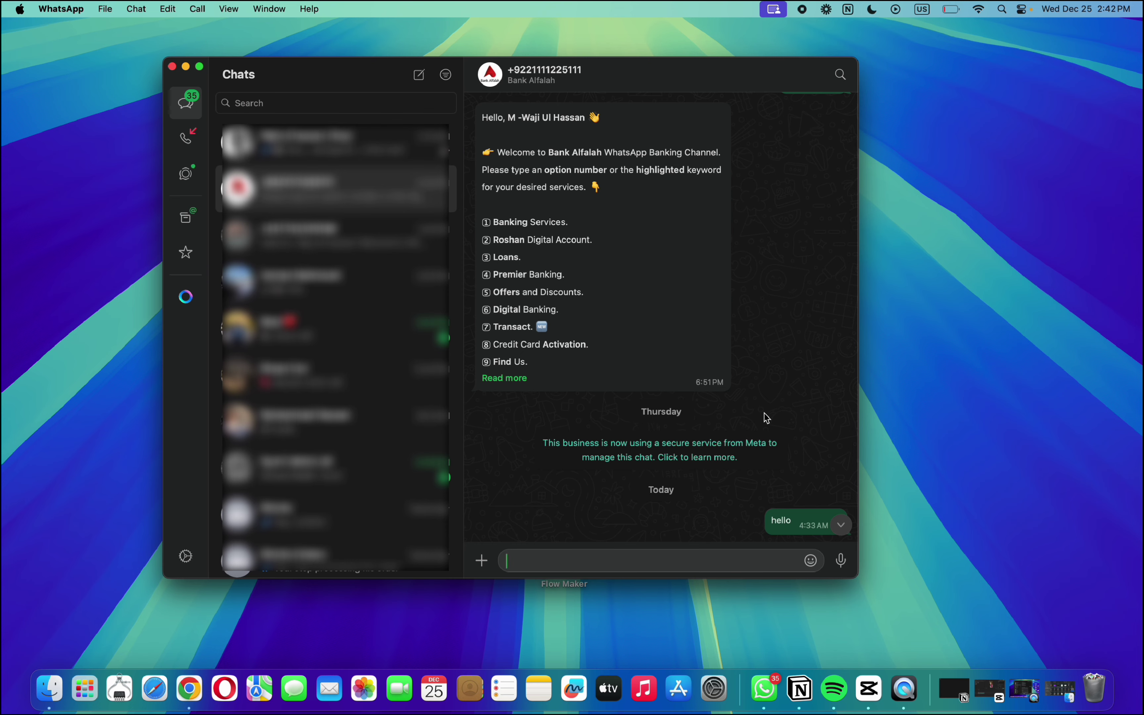
# - Switch to Chrome and leave the reply bot form for the Whatify account's dashboard
pyautogui.click(190, 690)
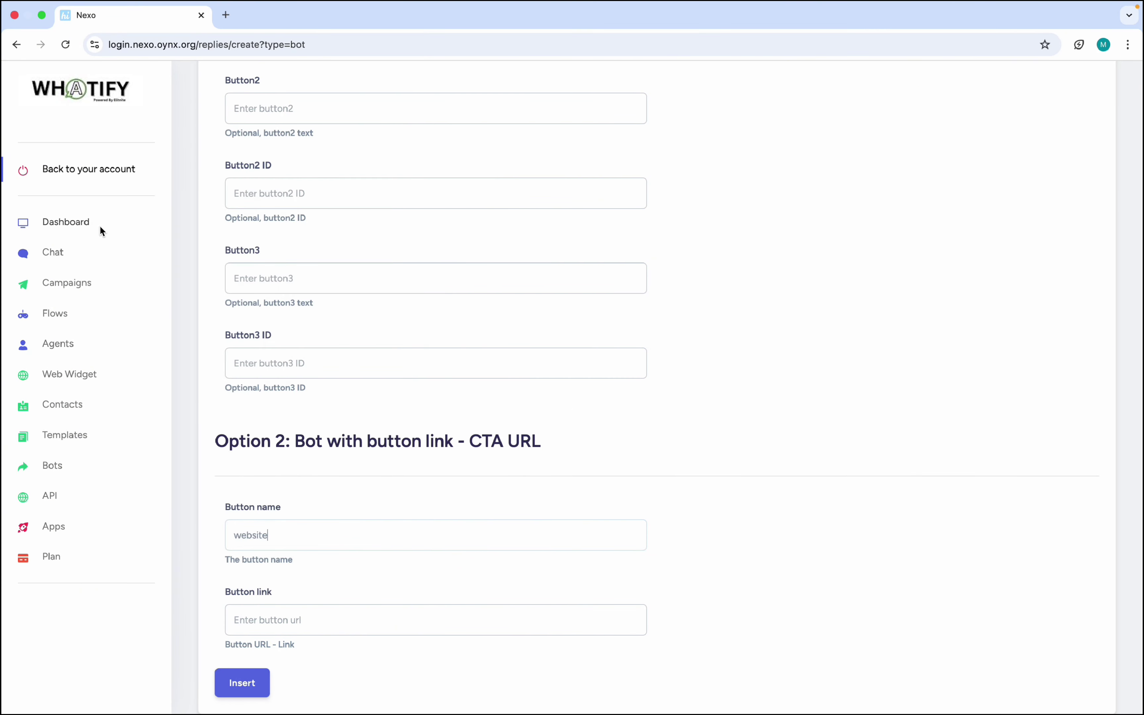
pyautogui.click(97, 225)
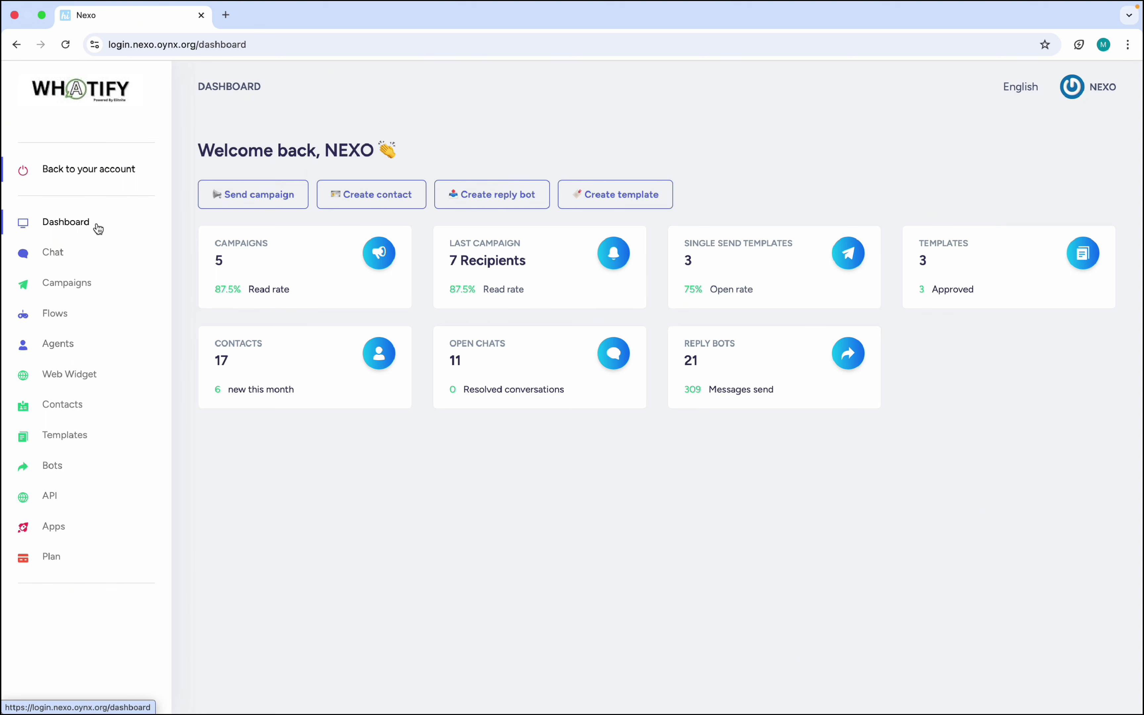
pyautogui.moveTo(501, 4)
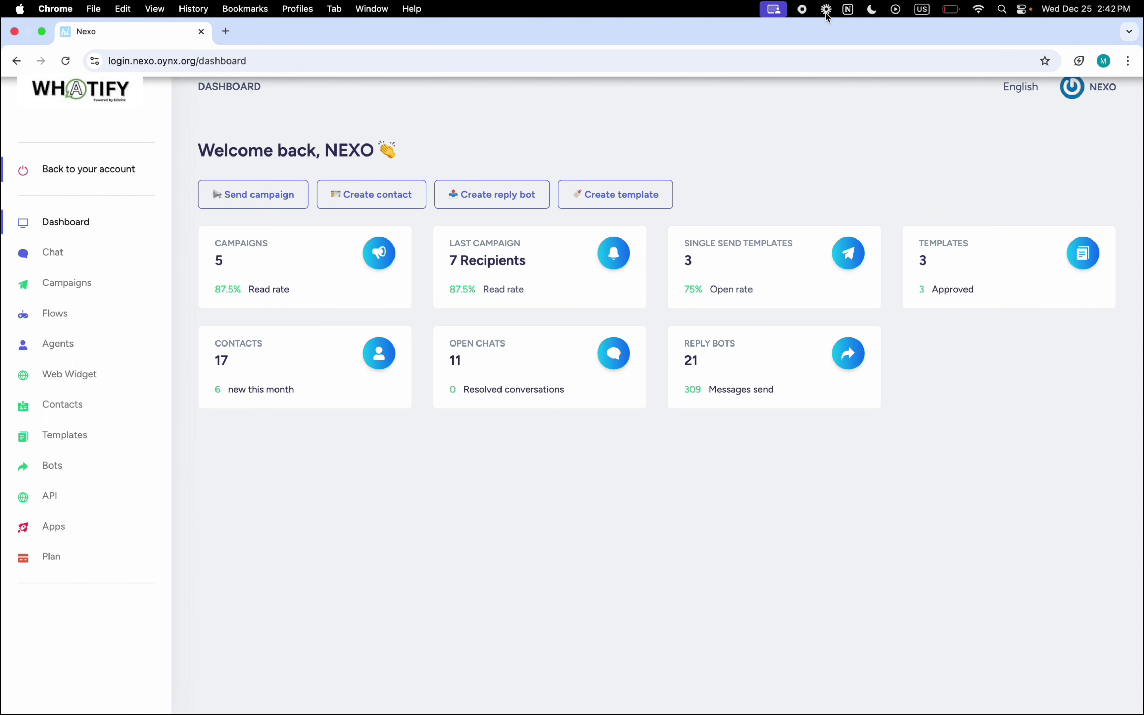